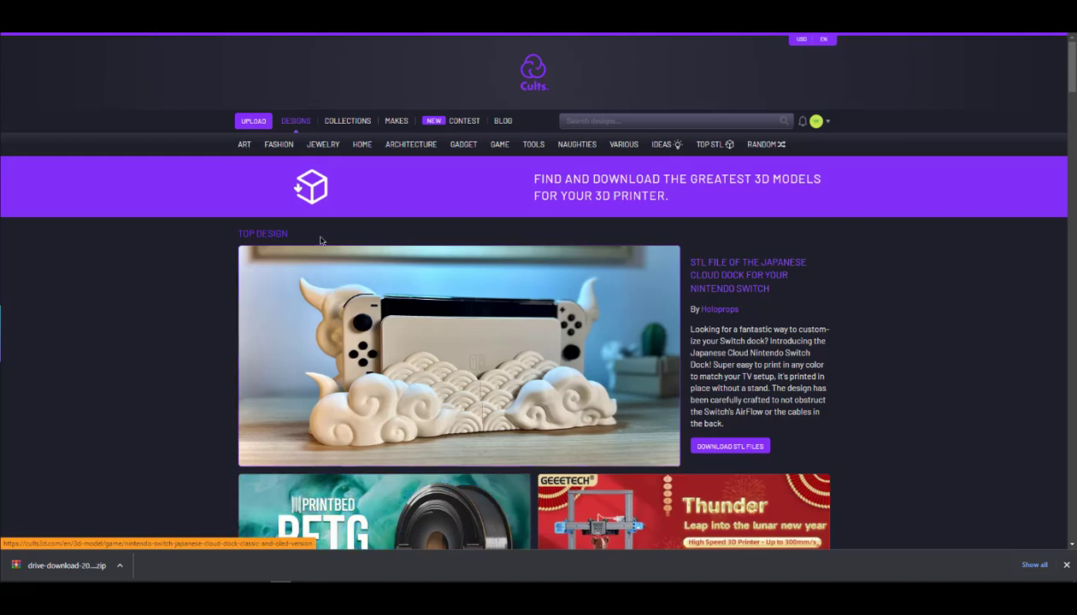
Step: Scroll through the Cults3D home page's featured design and model grid
scroll(189, 264, "down", 7)
scroll(191, 267, "down", 8)
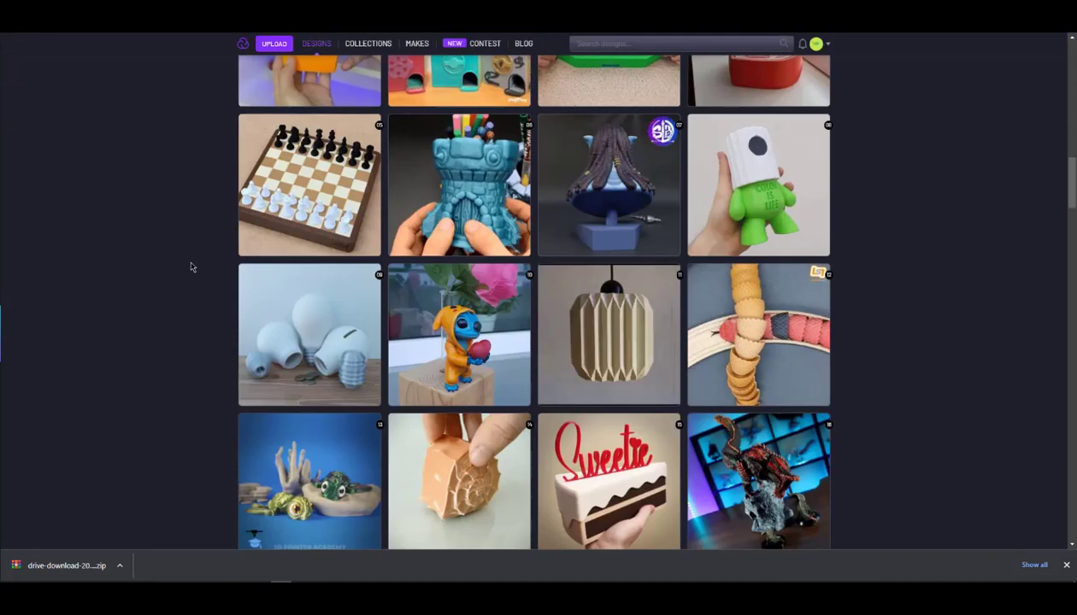
scroll(190, 266, "up", 4)
scroll(204, 305, "up", 7)
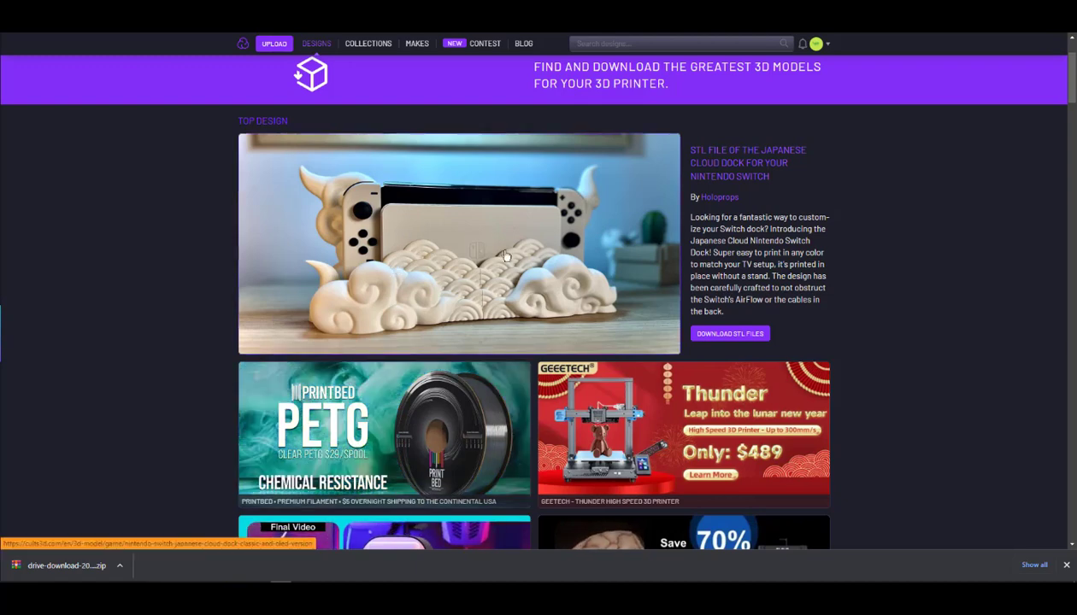
scroll(418, 287, "up", 1)
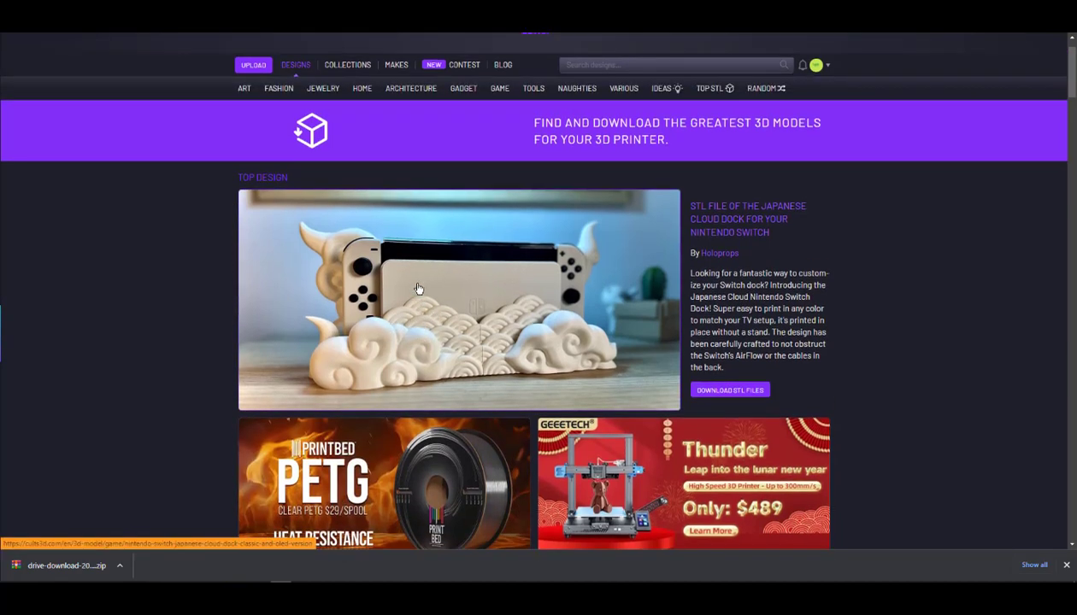
scroll(411, 376, "up", 1)
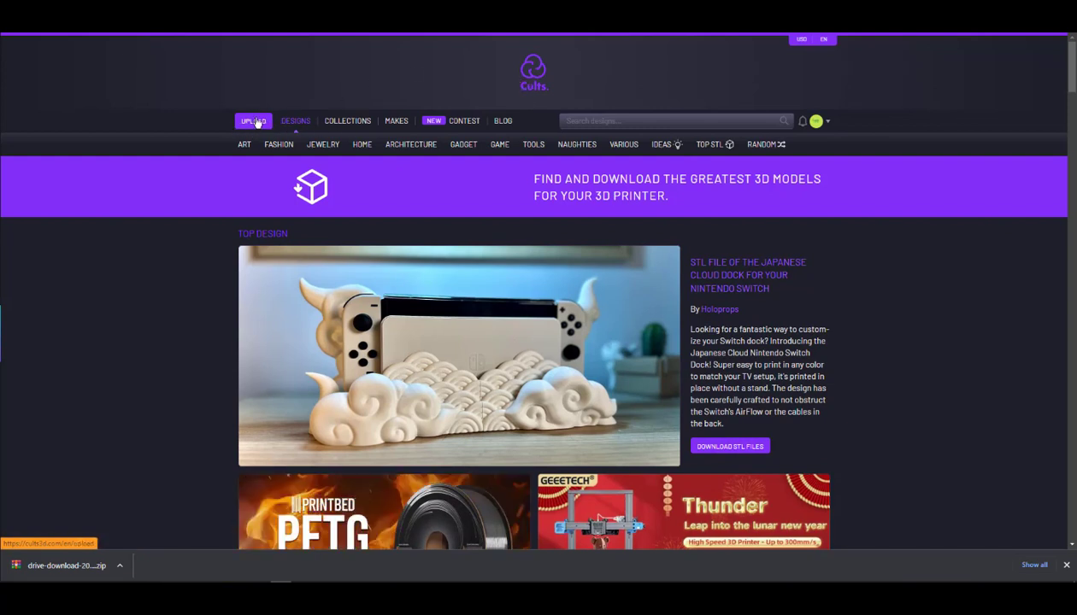
Step: Go to the UPLOAD page and scroll to the 'Add a 3D model' and make options
left_click(252, 124)
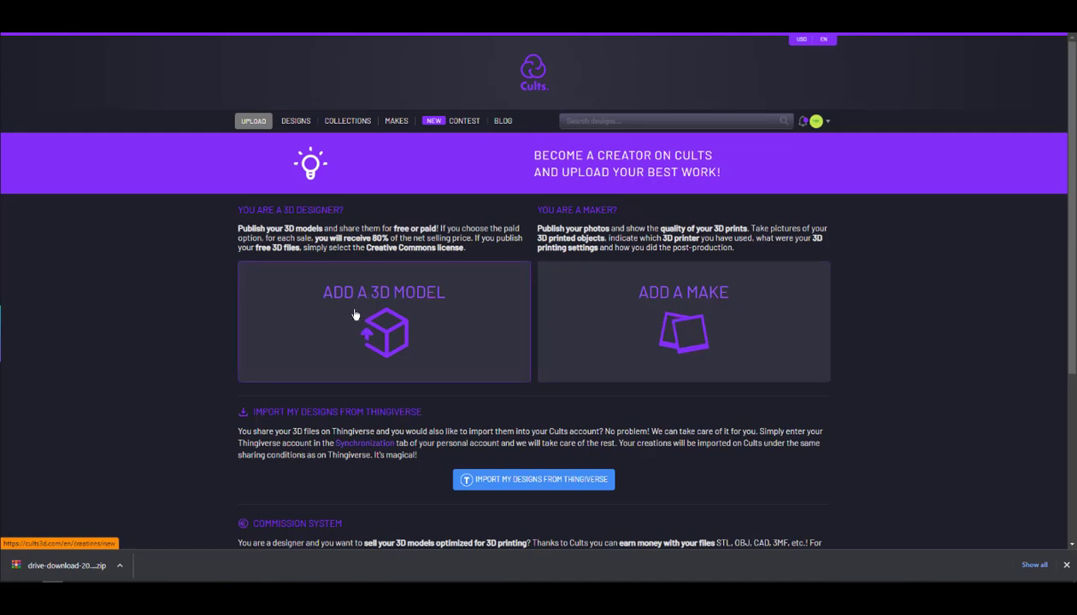
scroll(356, 314, "down", 1)
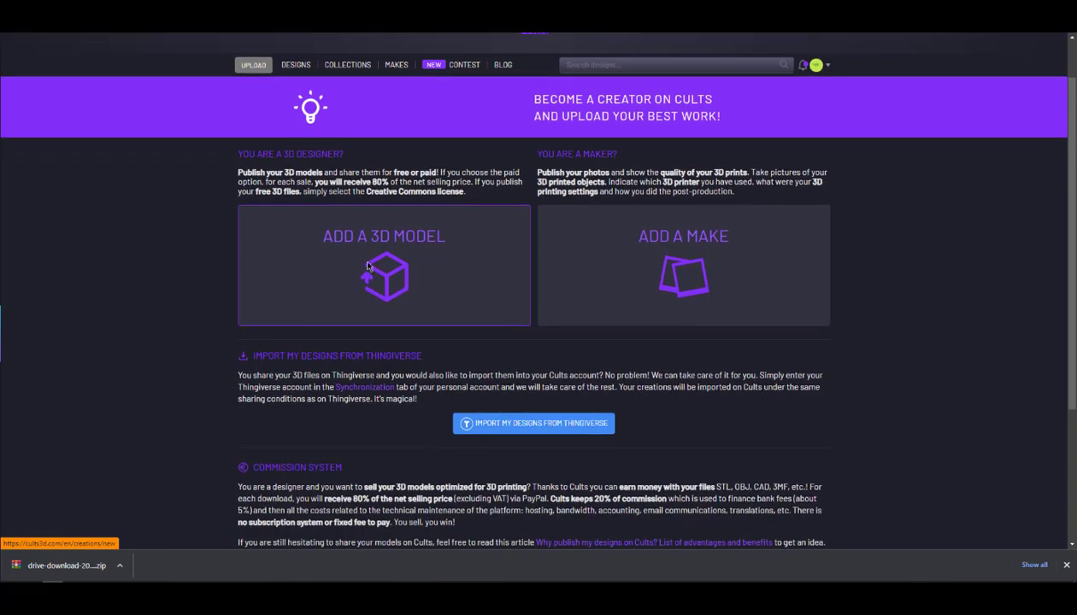
Step: Start a new 3D model and scroll through the New Creation form's fields
left_click(368, 267)
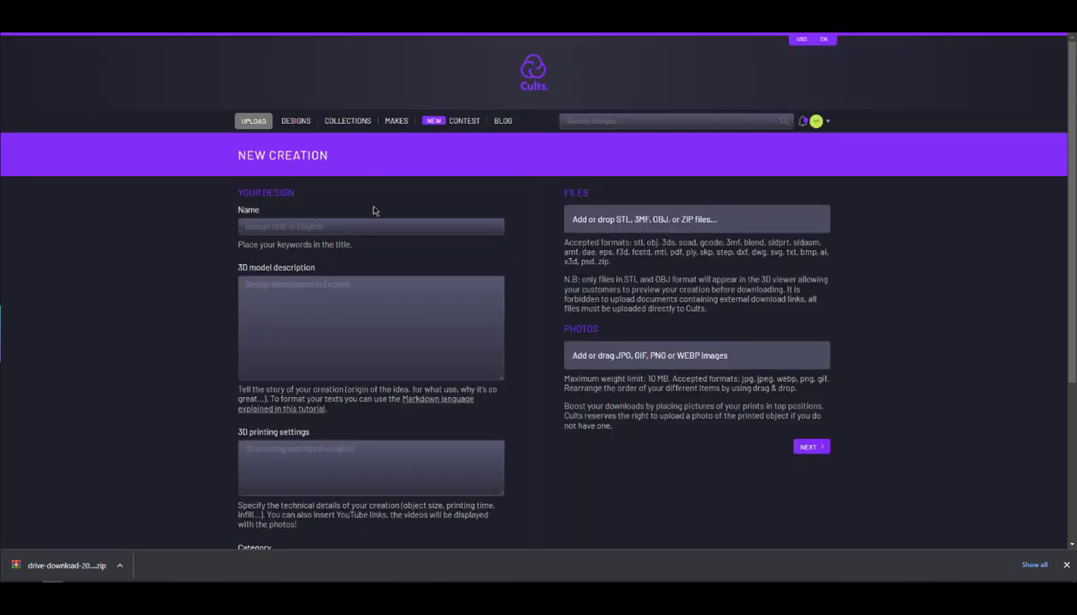
scroll(368, 248, "down", 1)
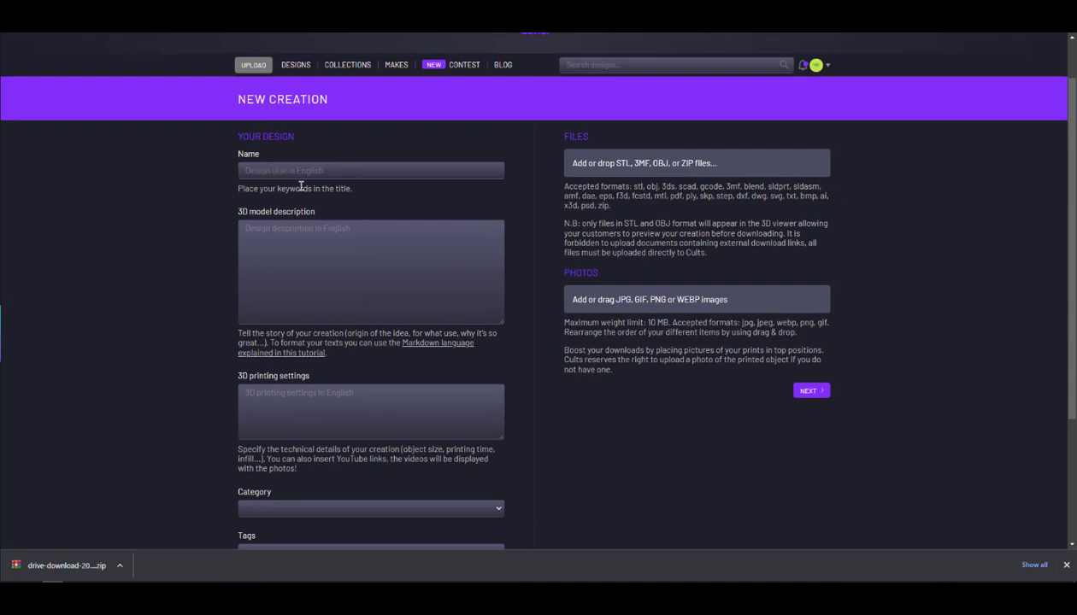
scroll(299, 240, "down", 1)
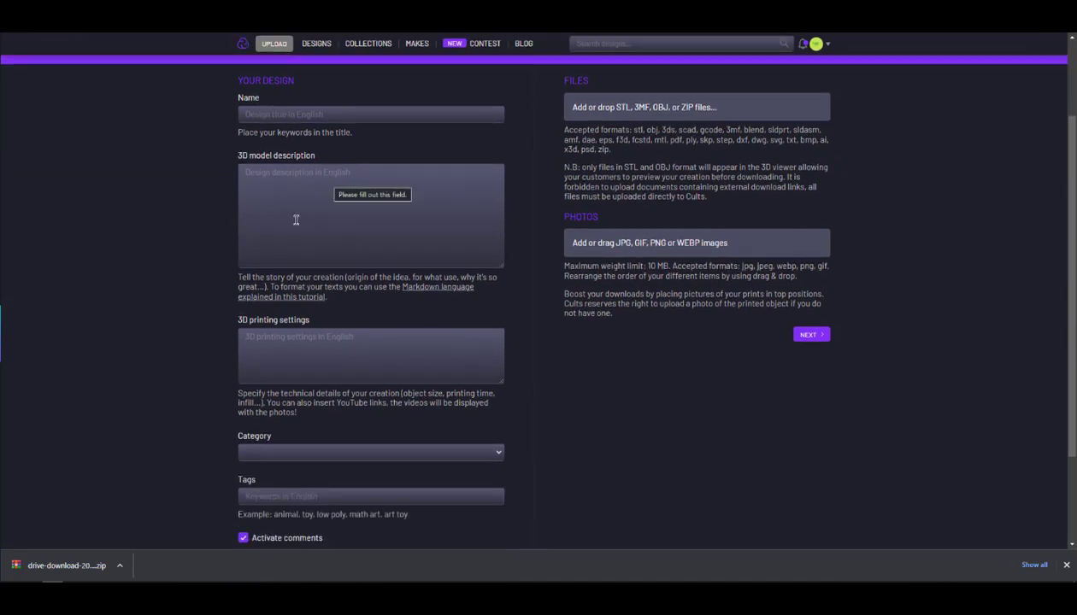
scroll(299, 256, "down", 1)
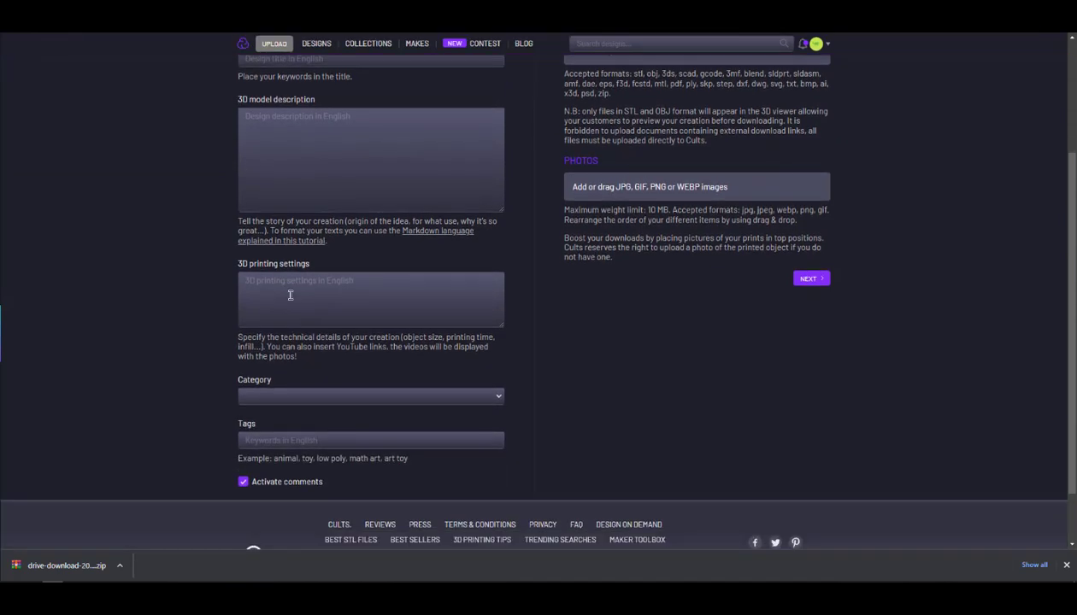
scroll(256, 334, "down", 1)
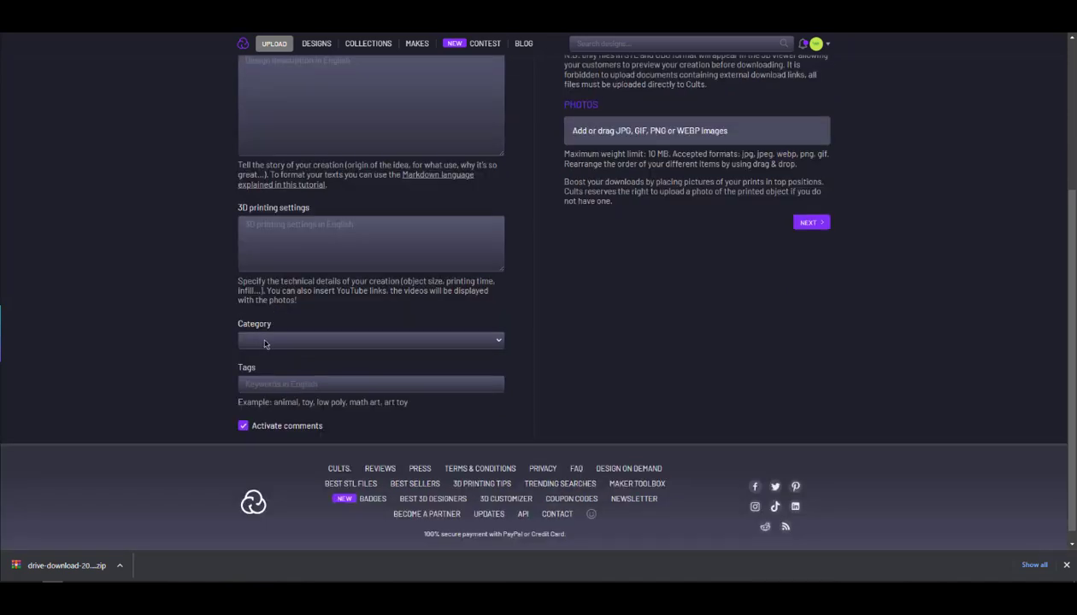
scroll(306, 374, "up", 3)
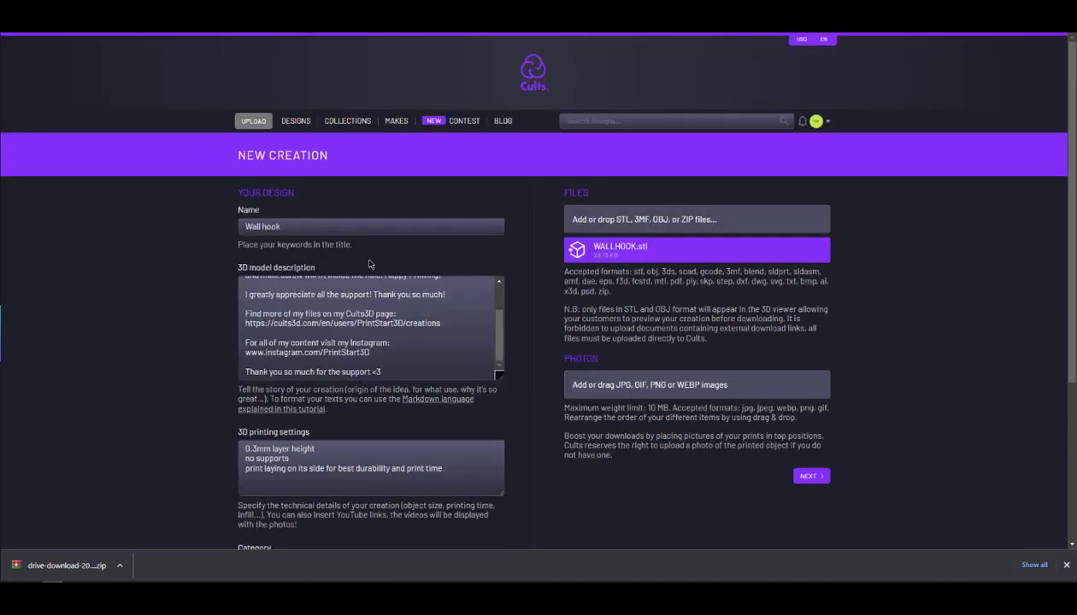
Step: Correct the description to begin 'I designed' and pluralise 'screw' to 'screws'
scroll(216, 249, "down", 1)
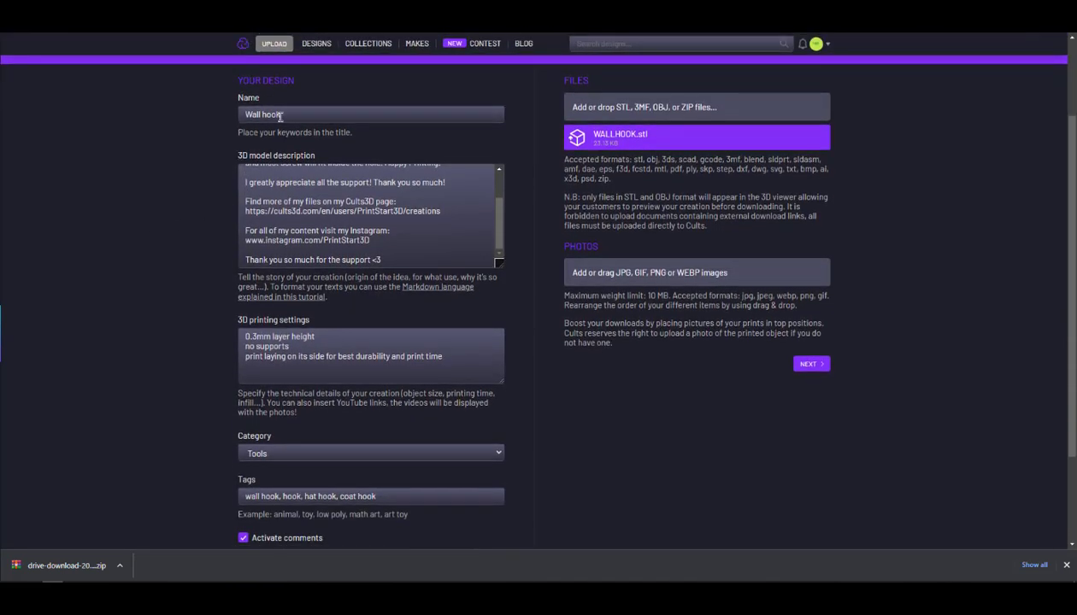
scroll(246, 168, "up", 3)
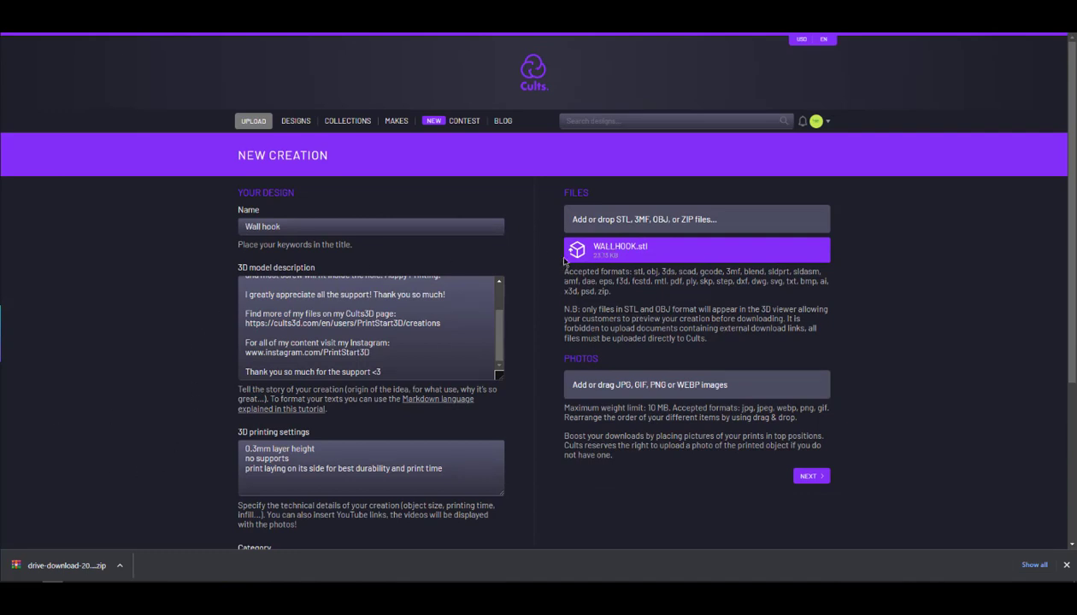
scroll(171, 256, "down", 1)
key("Tab")
scroll(332, 272, "up", 1)
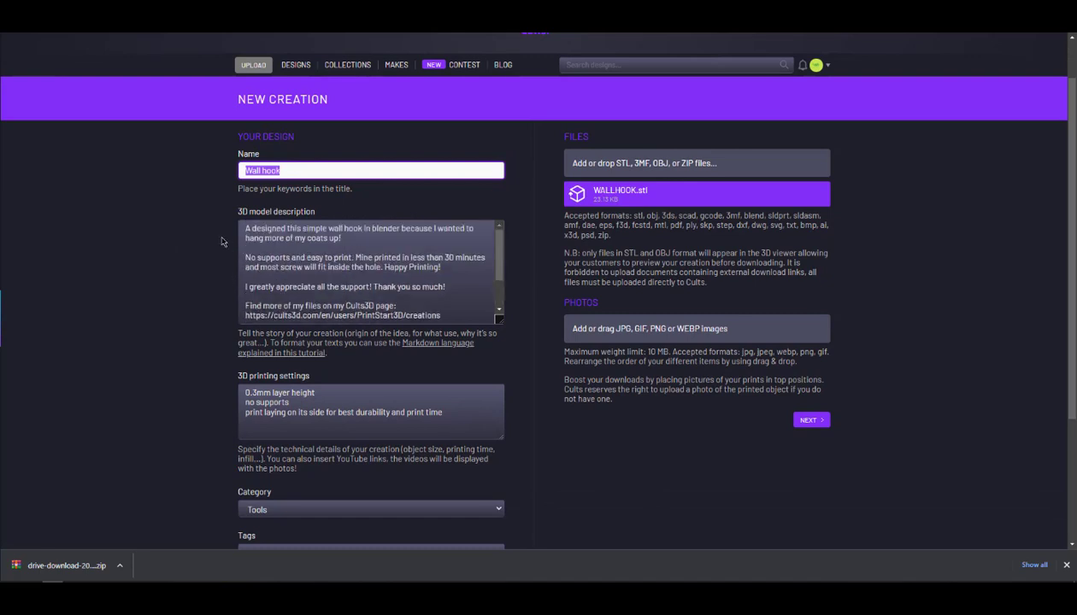
left_click_drag(243, 228, 362, 238)
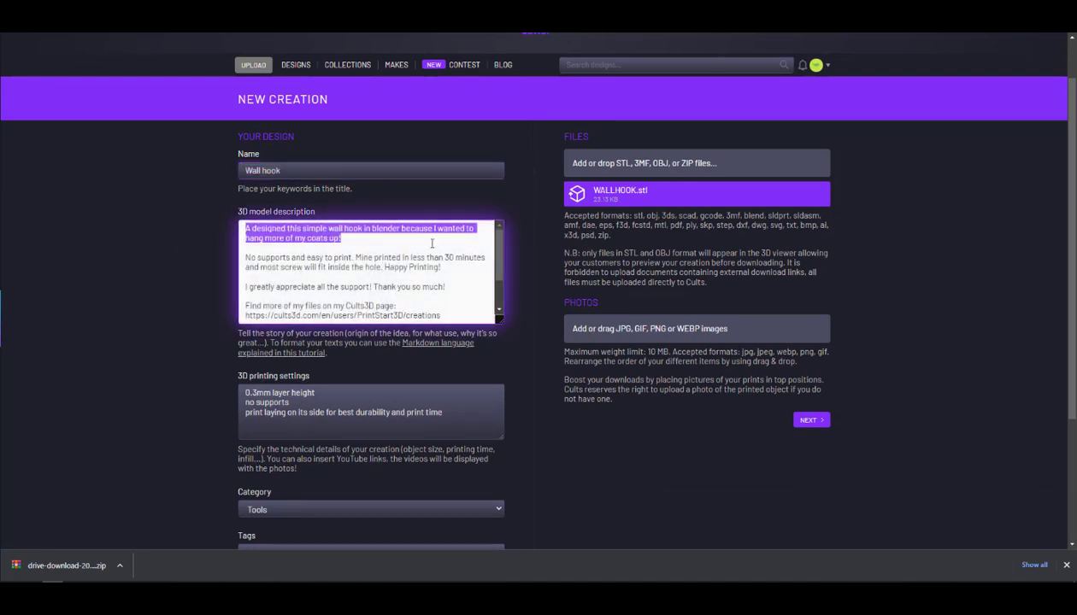
left_click(261, 244)
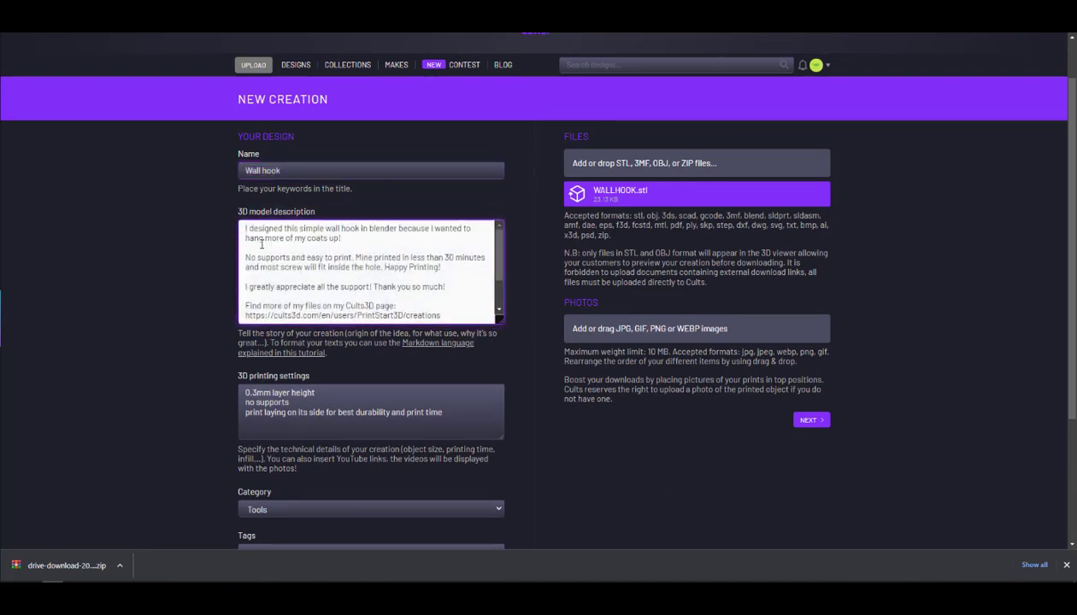
left_click(301, 267)
type("s")
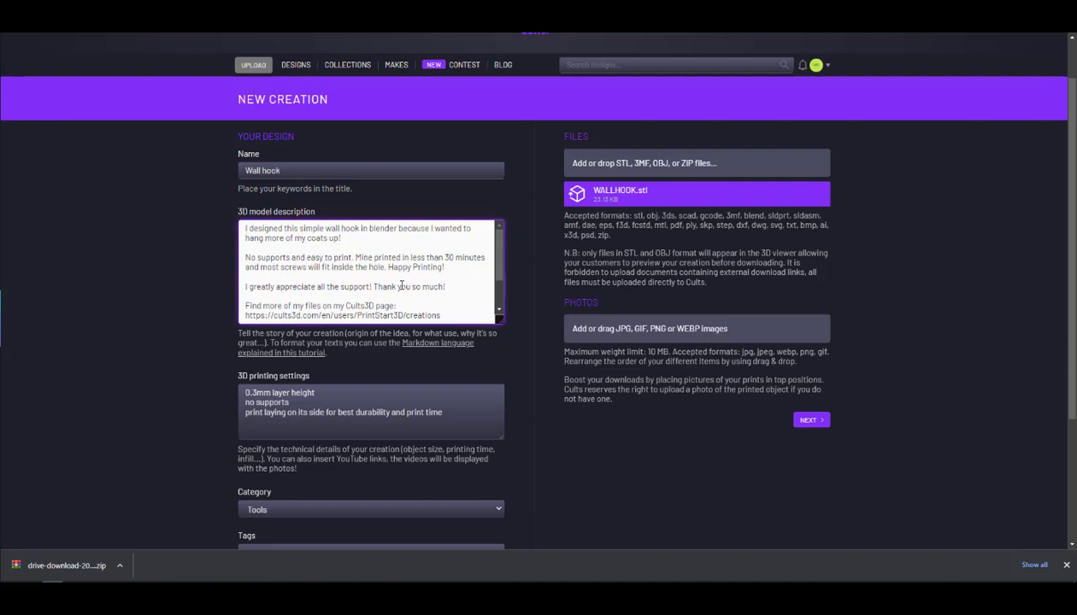
Step: Review the Cults3D profile and Instagram link lines in the description
scroll(287, 298, "down", 2)
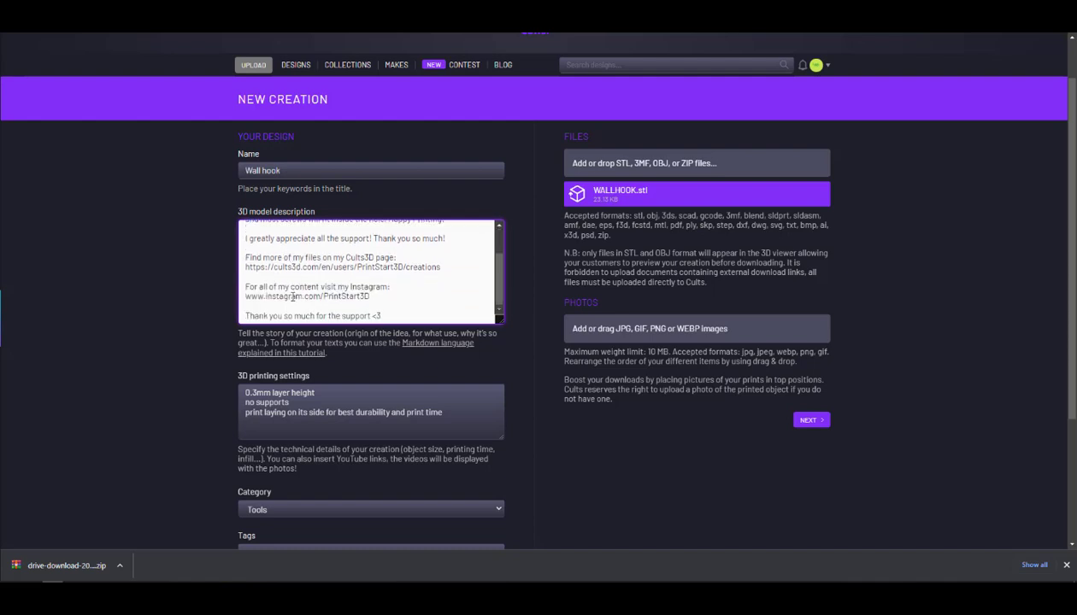
scroll(291, 291, "up", 2)
scroll(370, 283, "down", 2)
scroll(325, 277, "up", 2)
scroll(268, 273, "down", 2)
left_click_drag(246, 256, 441, 266)
left_click(446, 268)
left_click_drag(246, 287, 421, 293)
scroll(421, 292, "down", 2)
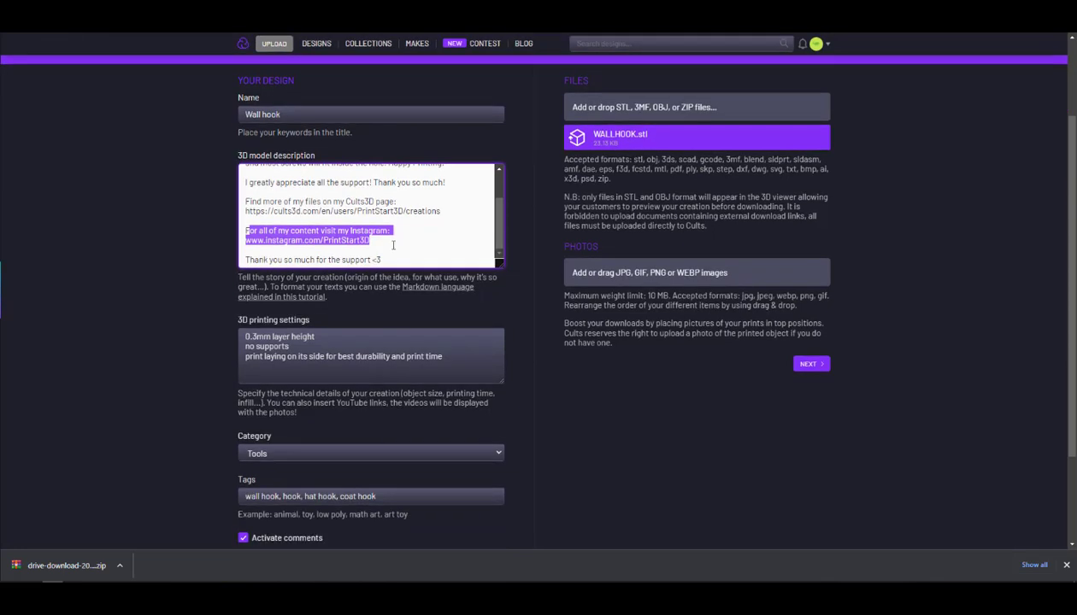
scroll(393, 252, "up", 3)
scroll(393, 252, "down", 1)
left_click_drag(245, 336, 447, 355)
left_click(307, 335)
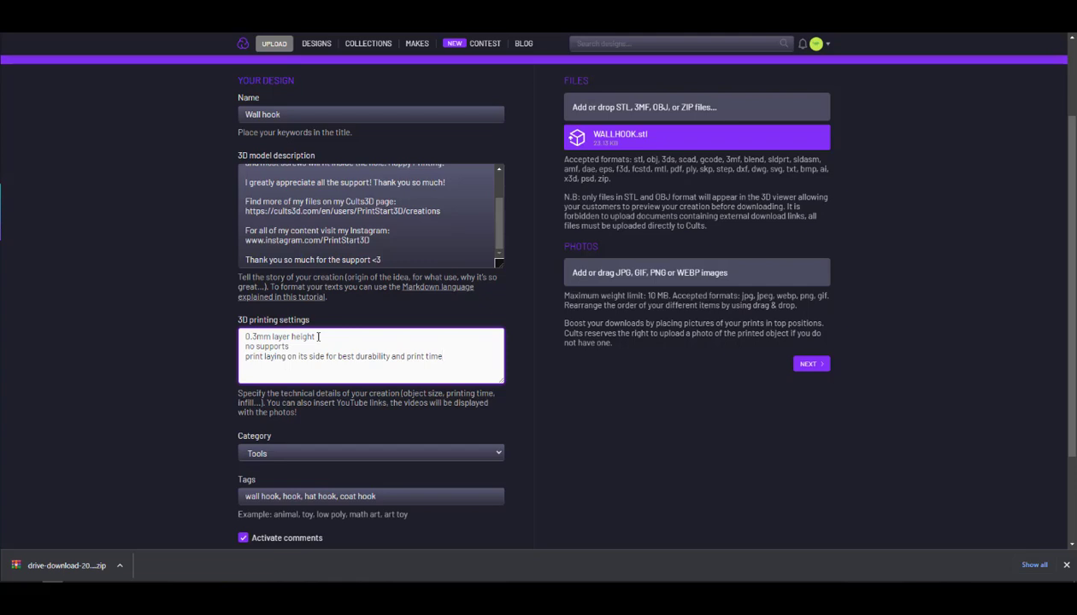
Step: Switch the Category dropdown from Tools to Home, then place the cursor in the tags
scroll(295, 337, "down", 1)
left_click(290, 398)
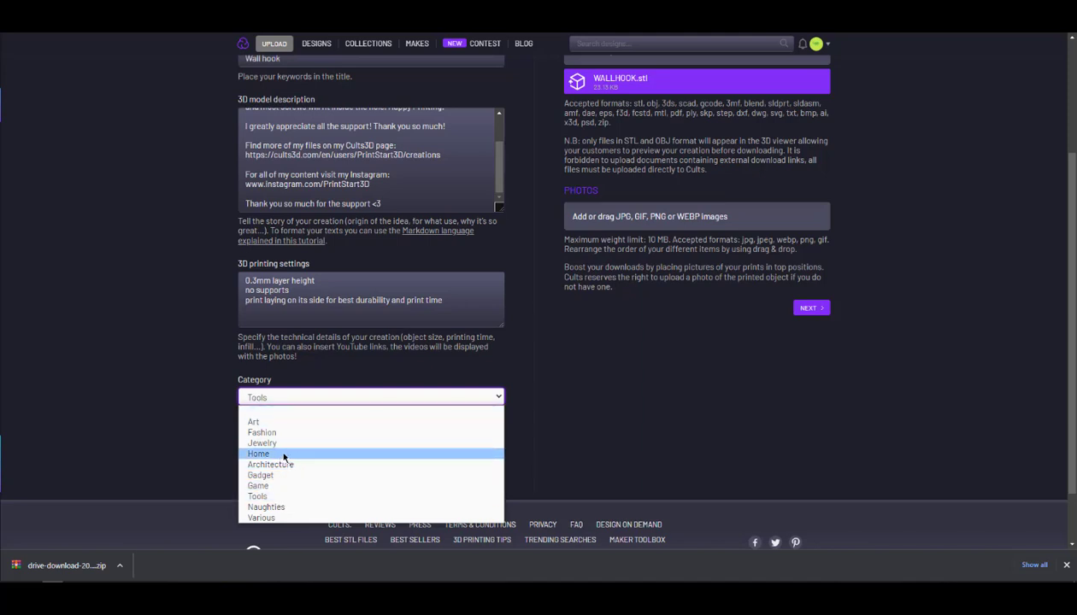
left_click(290, 459)
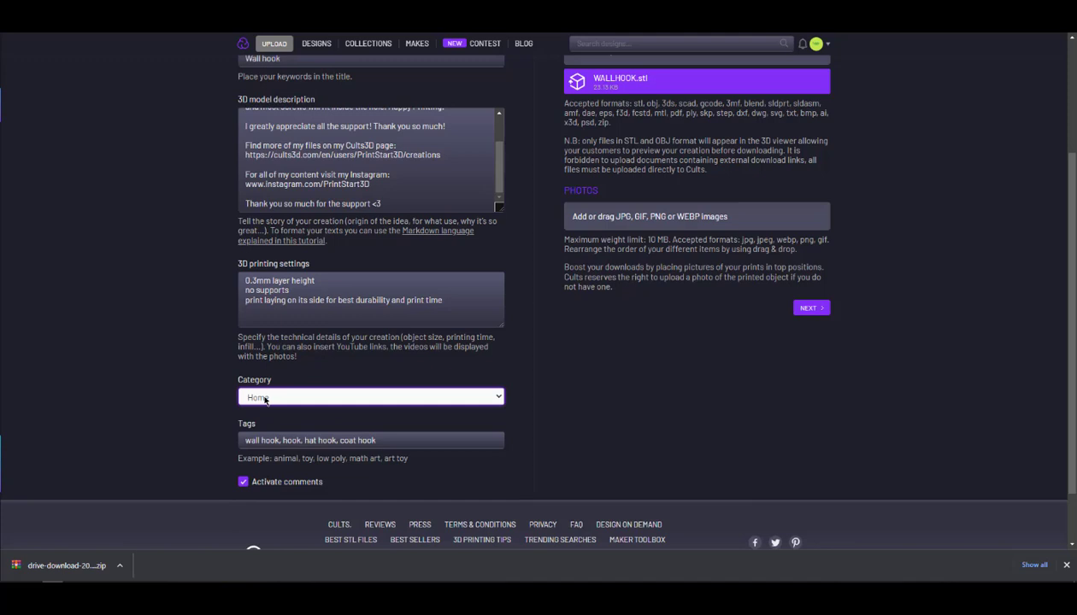
left_click_drag(243, 441, 334, 441)
left_click(282, 441)
Step: Append the tags 'hanger, hang up, key holder, key ring hook, ring hook' after coat hook
left_click(394, 440)
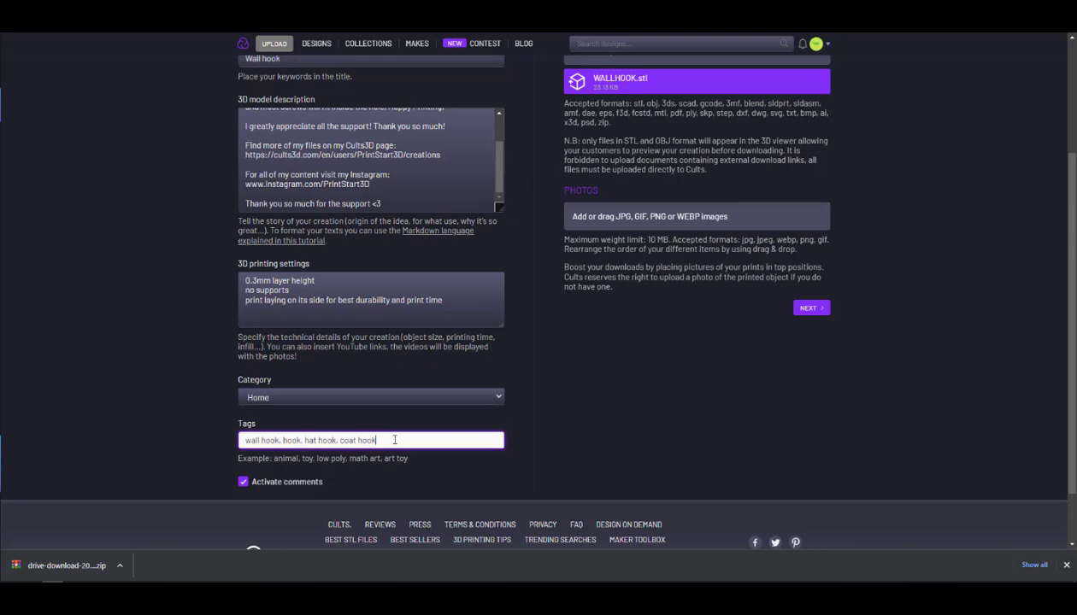
key("ctrl+a")
left_click(394, 441)
scroll(207, 403, "up", 3)
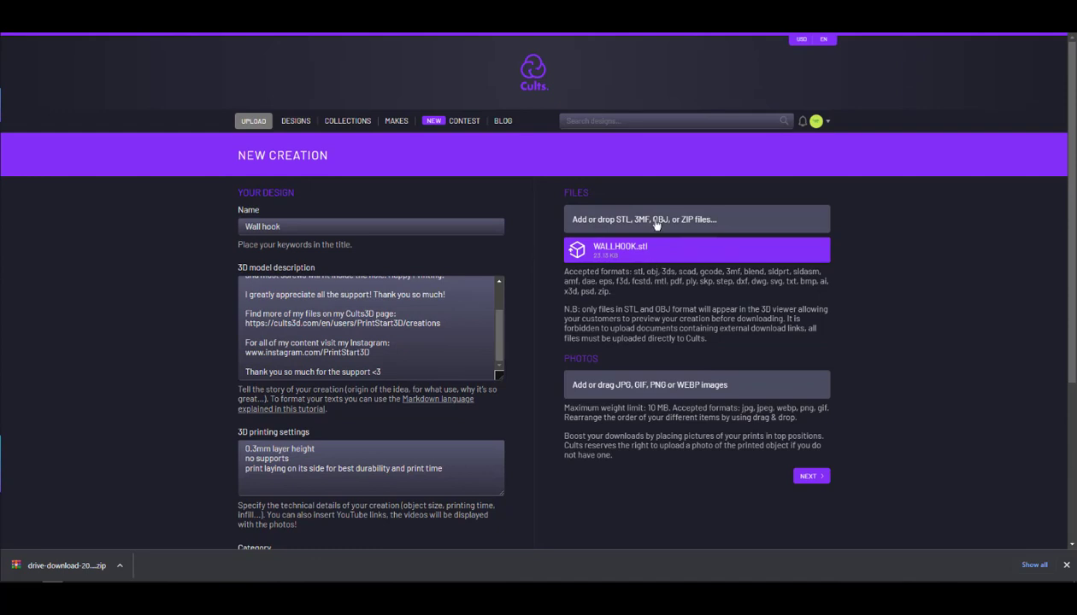
scroll(625, 363, "down", 3)
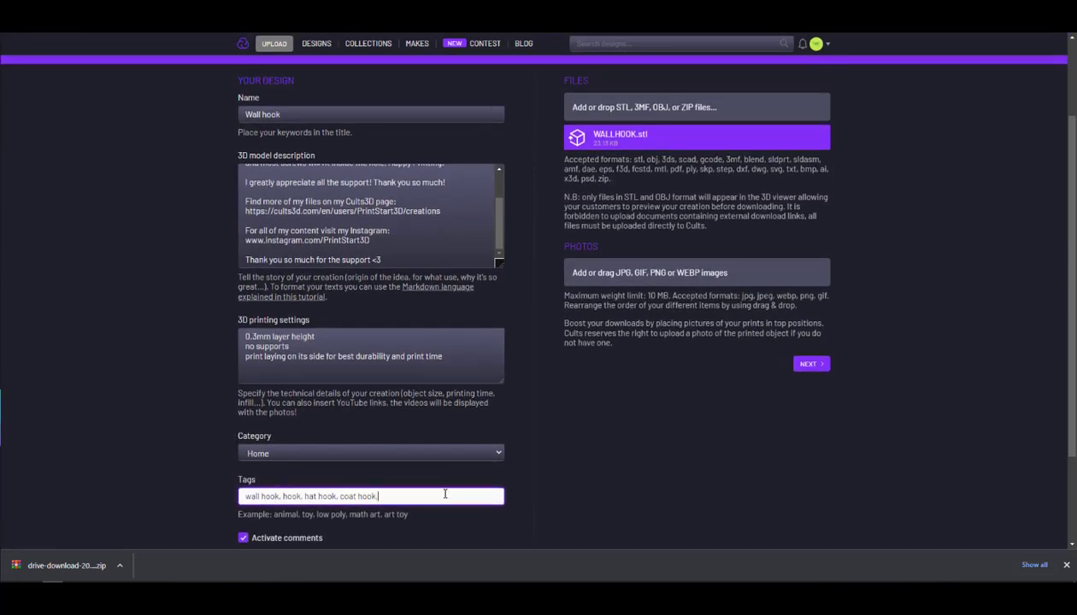
type("hanger, hang up")
type("ey holder, key ring")
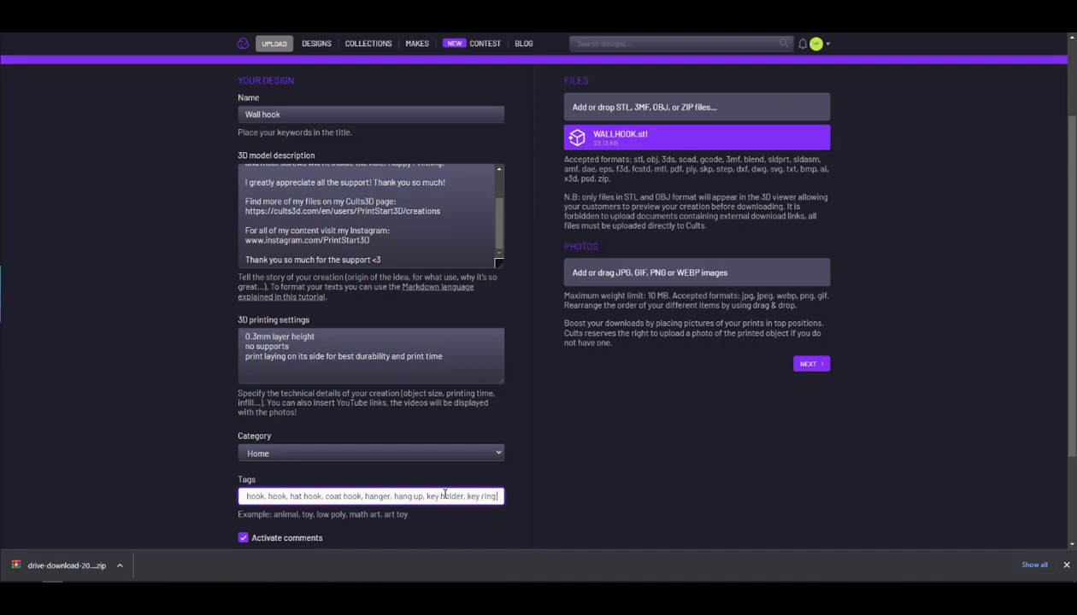
type(" hook,")
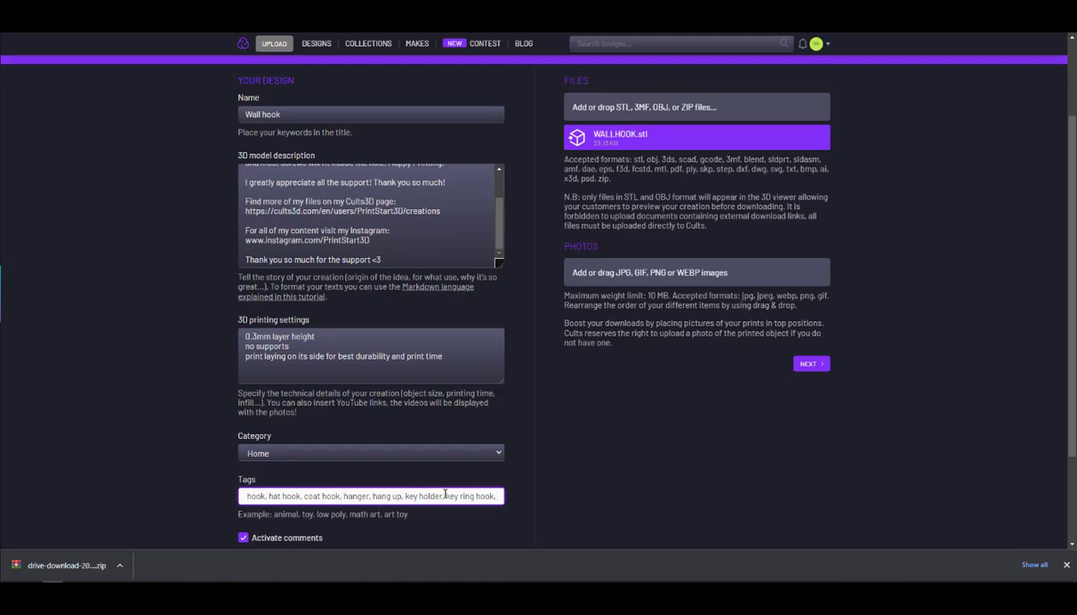
type(" ring hook, key ho")
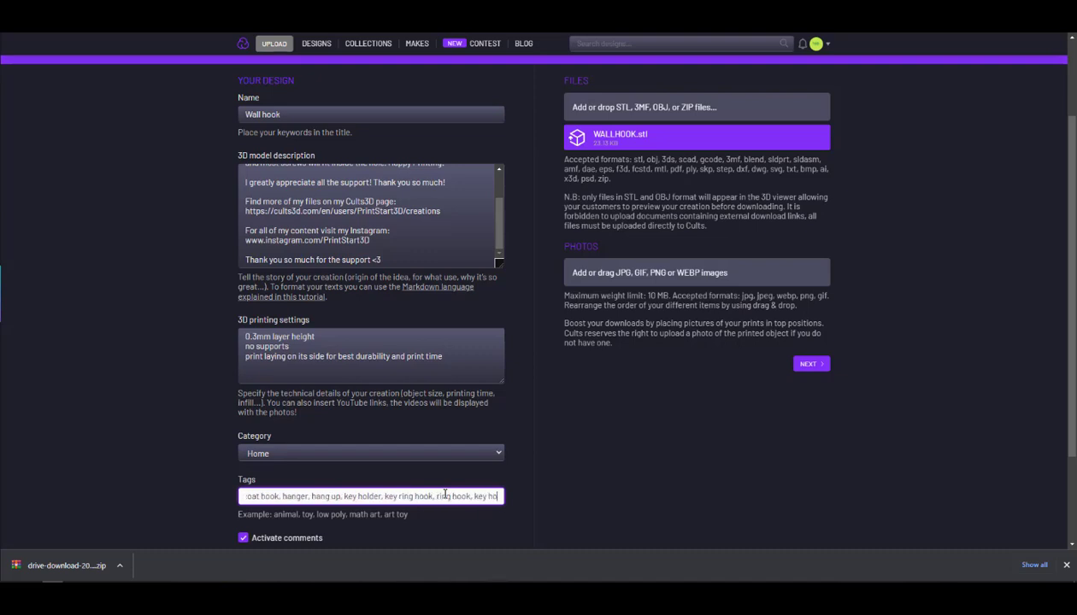
left_click_drag(238, 515, 276, 512)
left_click(405, 515)
left_click(225, 519)
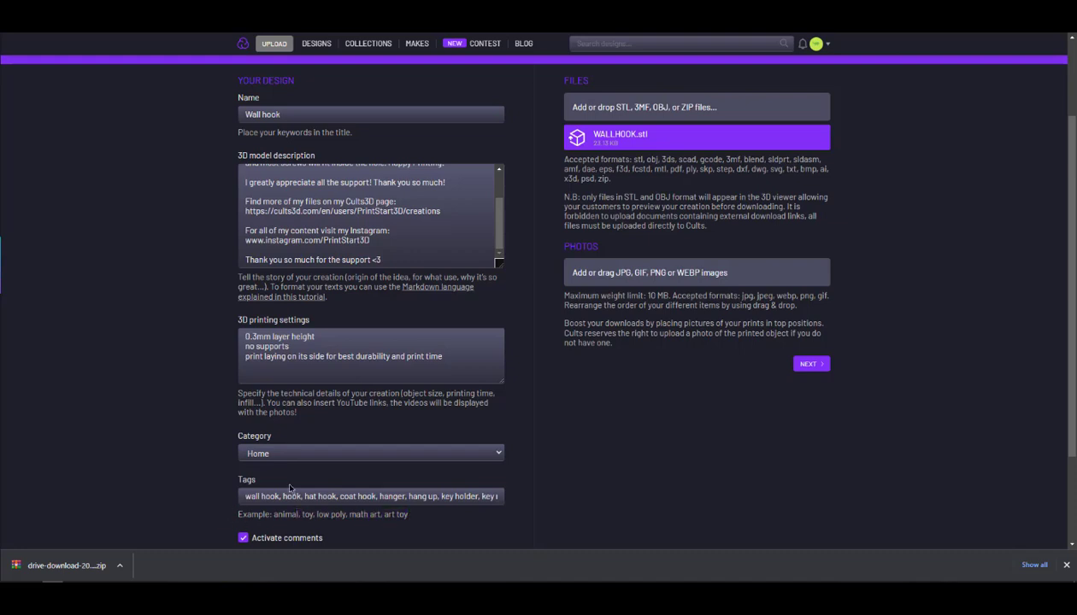
scroll(714, 282, "up", 1)
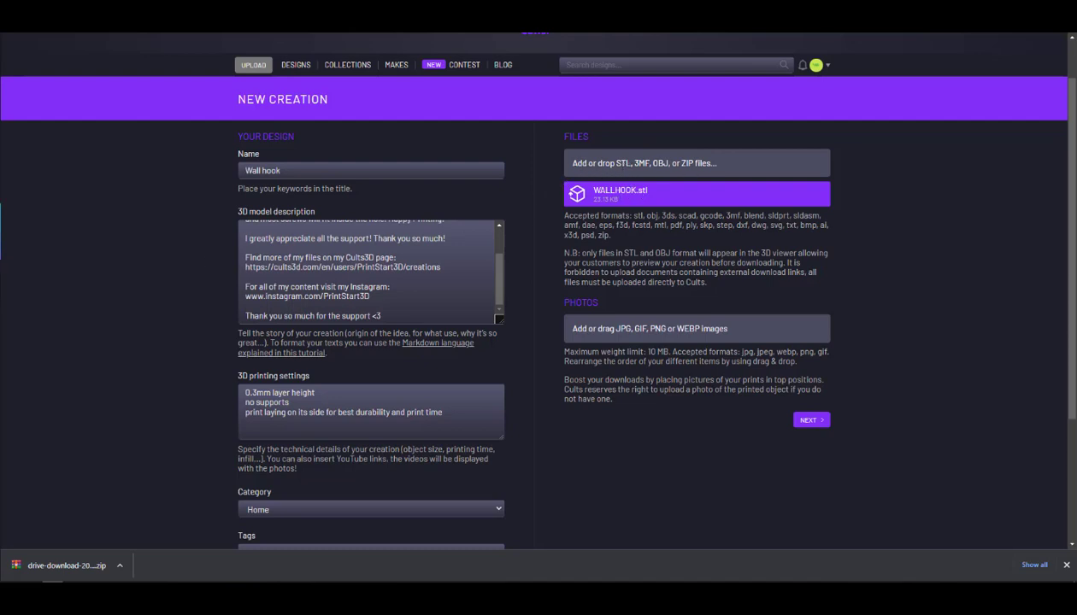
left_click_drag(1, 221, 647, 162)
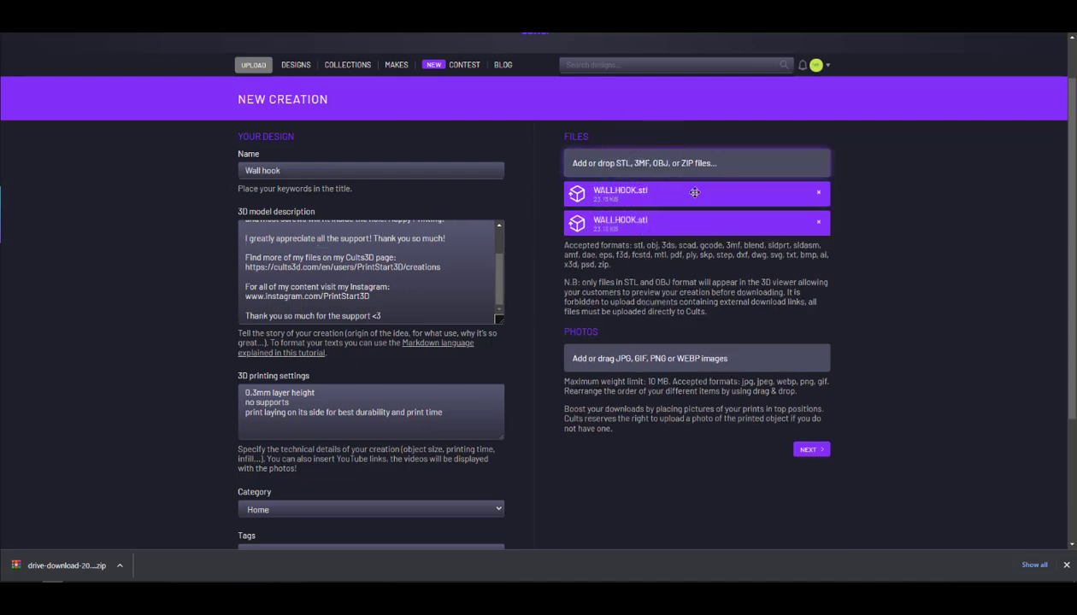
left_click(817, 222)
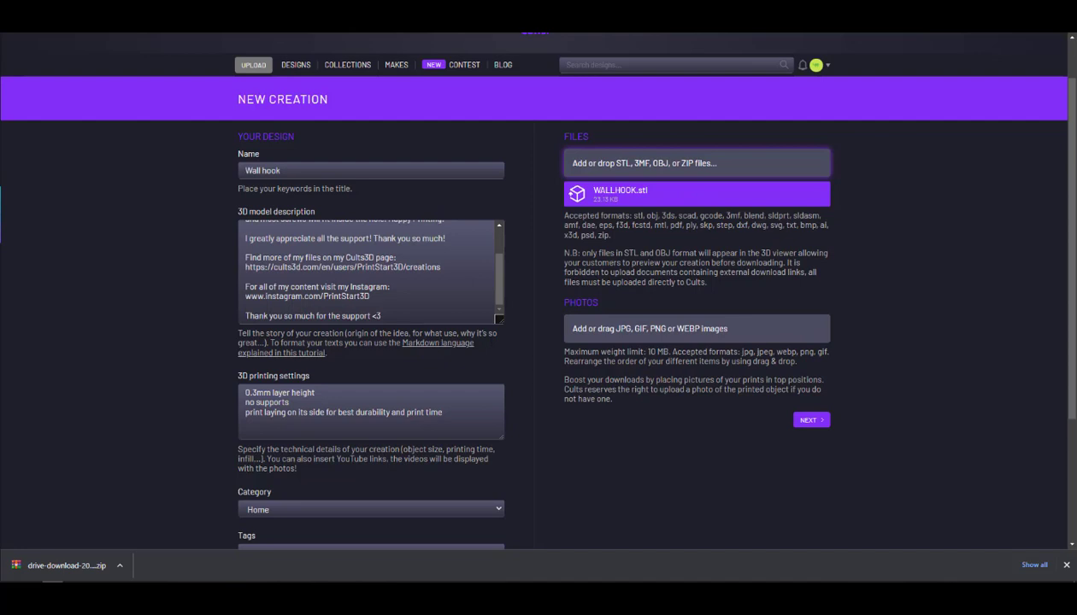
Step: Drag five photos of the printed hook into the Photos drop zone
left_click_drag(5, 256, 692, 332)
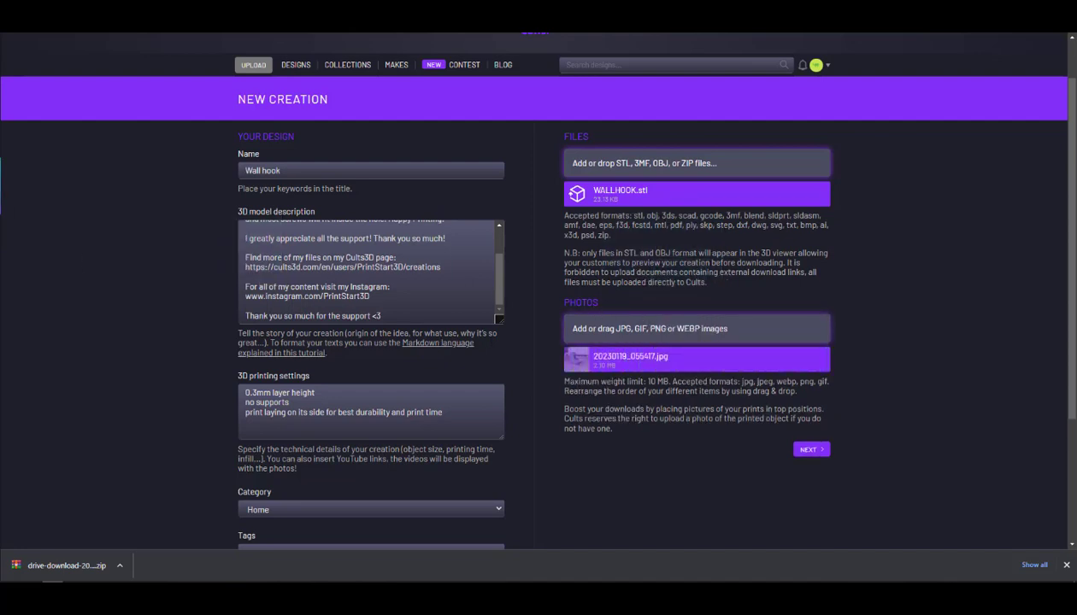
left_click_drag(4, 256, 697, 332)
left_click_drag(4, 273, 666, 331)
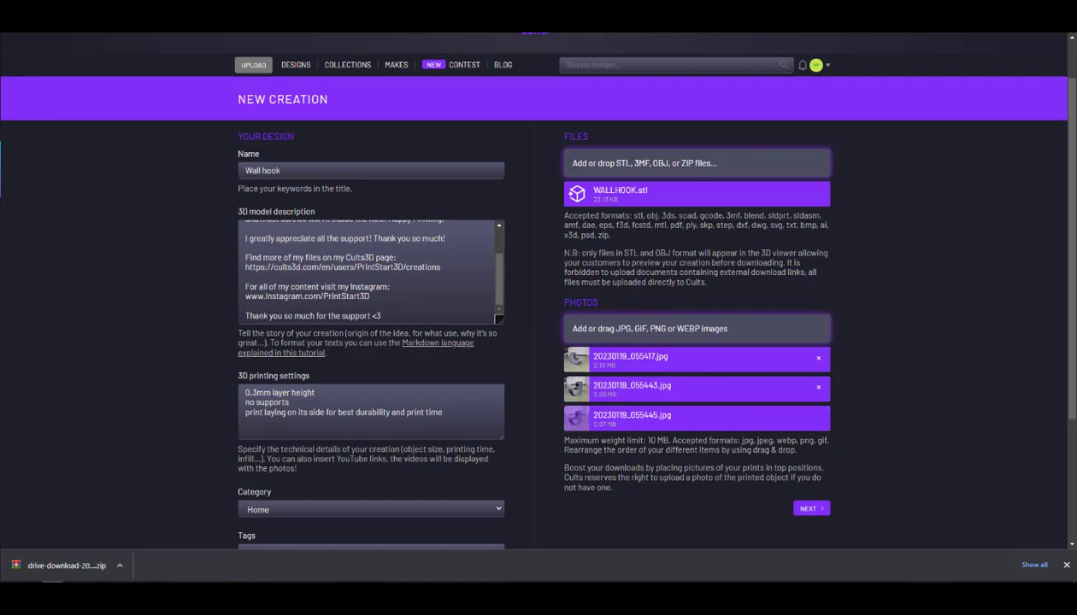
left_click_drag(5, 324, 681, 328)
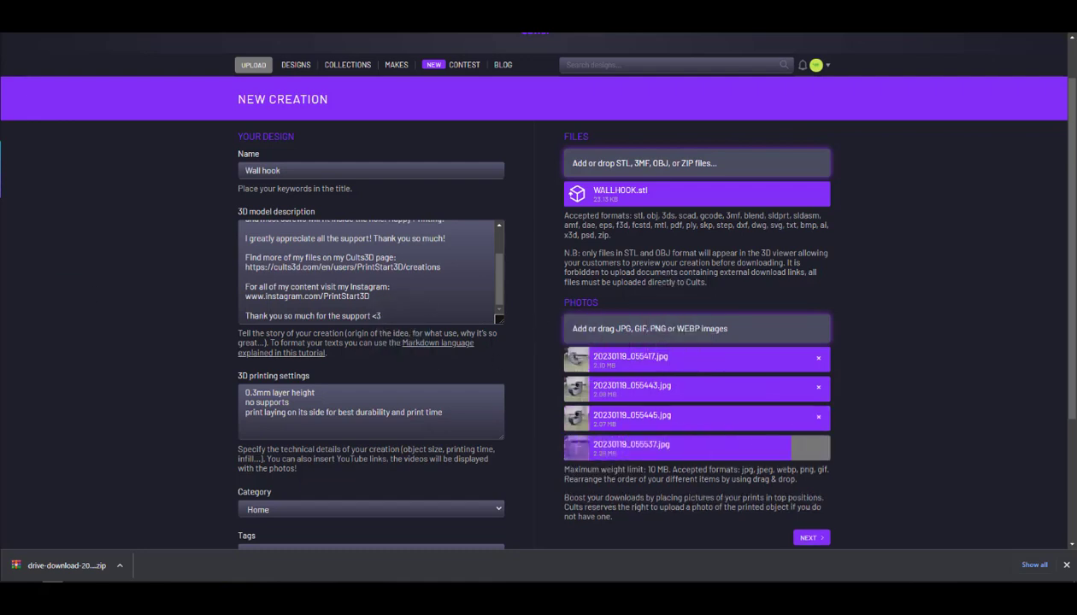
left_click_drag(4, 342, 806, 350)
Step: Read the photo size notes and accepted image formats under Photos
scroll(805, 294, "down", 1)
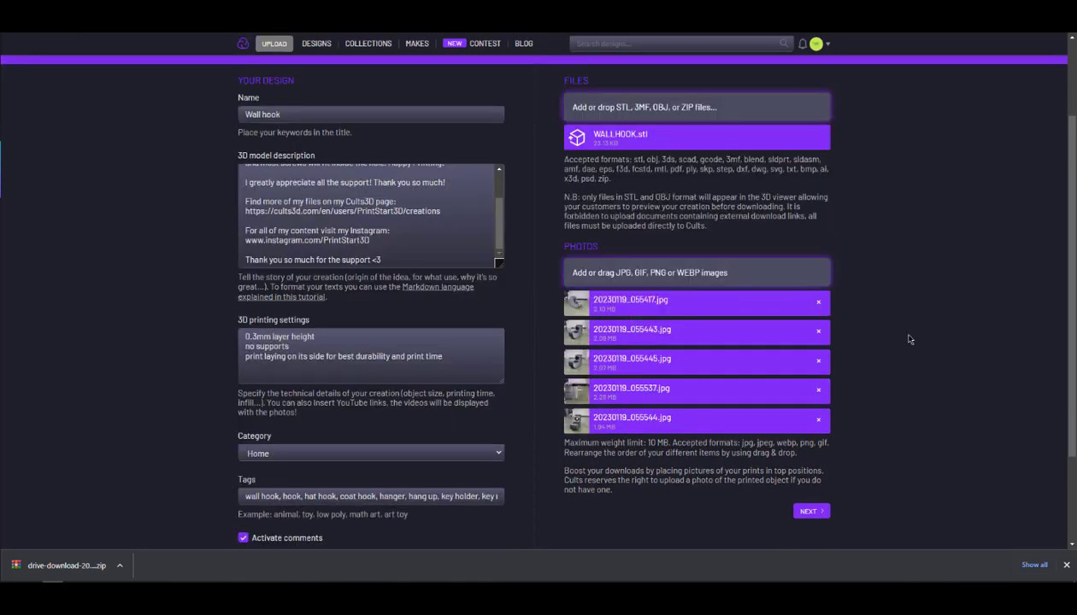
scroll(909, 340, "down", 1)
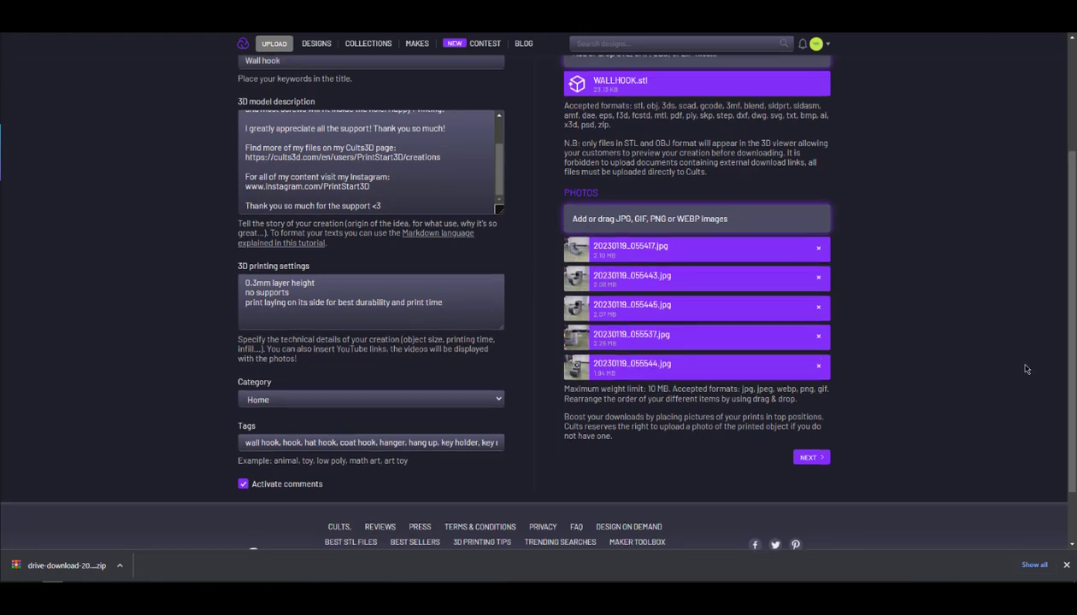
scroll(1027, 369, "up", 1)
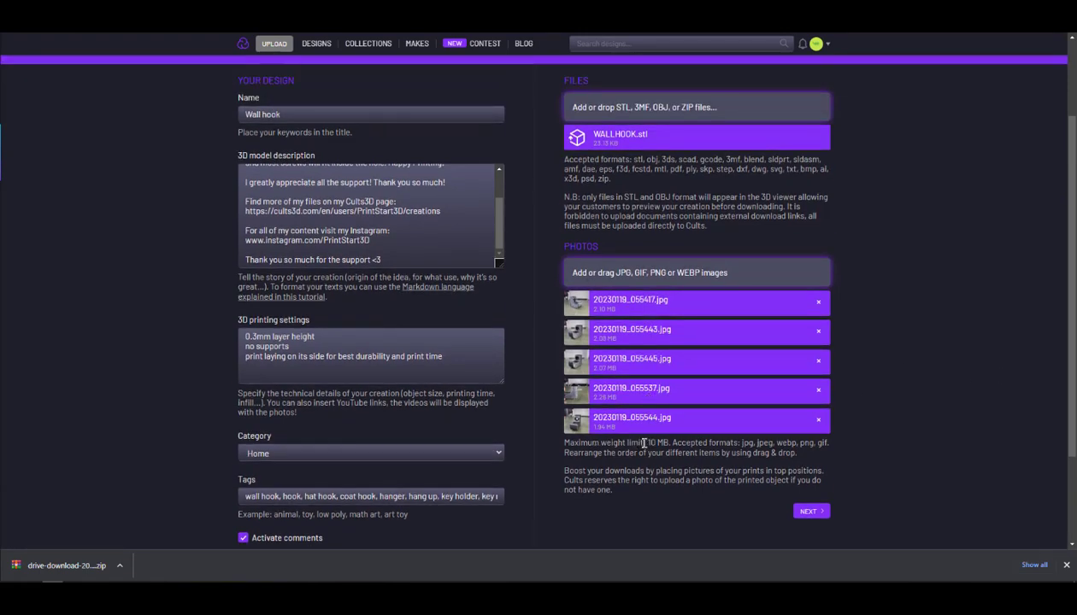
left_click_drag(645, 443, 804, 453)
left_click(799, 454)
left_click_drag(741, 443, 841, 451)
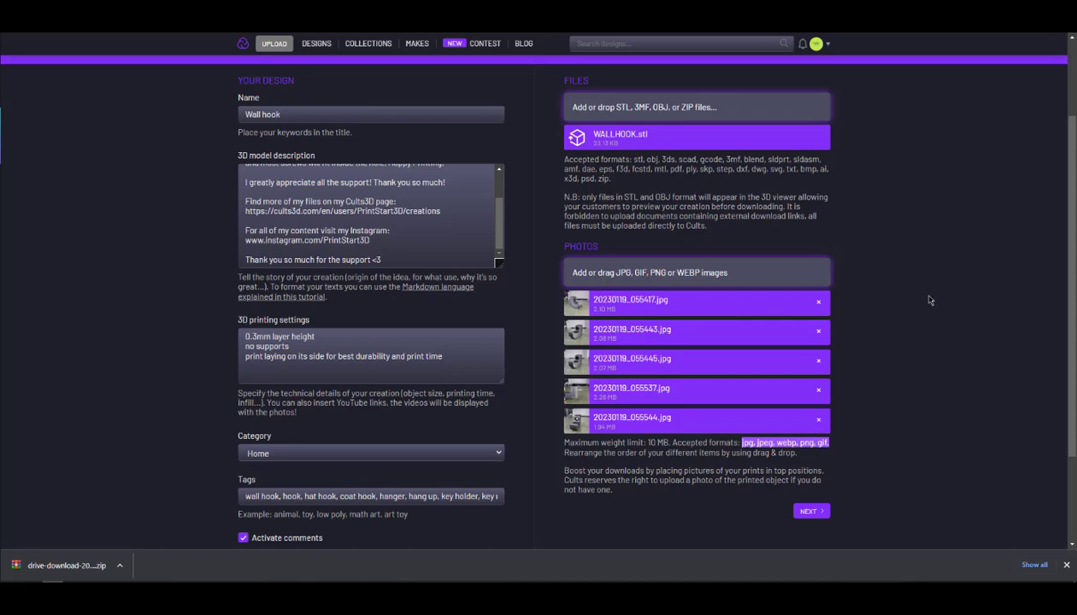
Step: Scroll through the filled New Creation form to check it before continuing
scroll(451, 323, "up", 2)
scroll(452, 323, "down", 2)
scroll(471, 281, "up", 2)
key("ctrl+a")
scroll(851, 339, "down", 1)
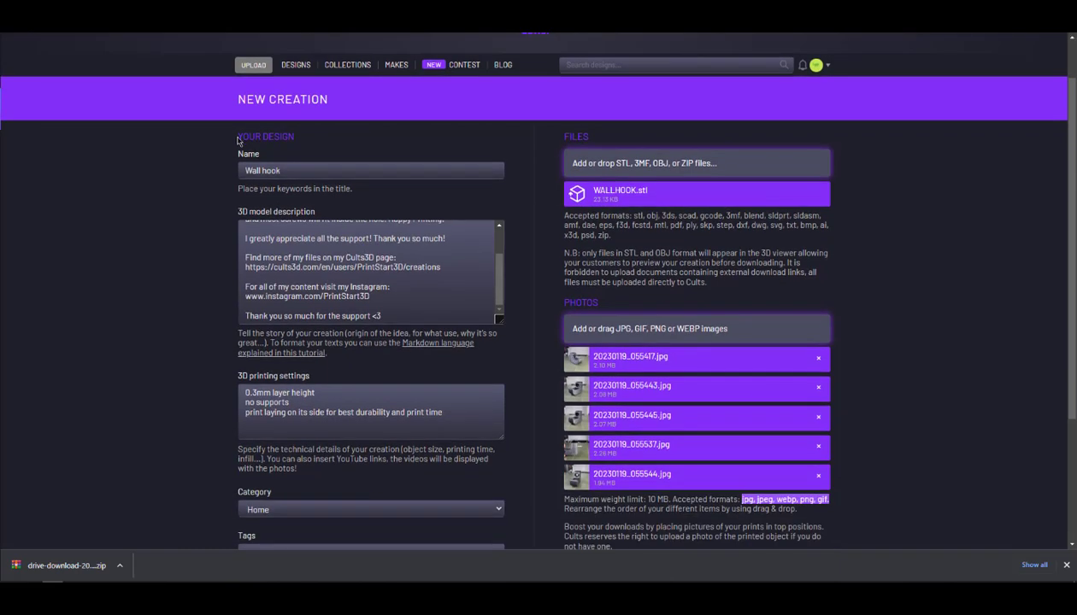
left_click(908, 392)
scroll(864, 419, "down", 2)
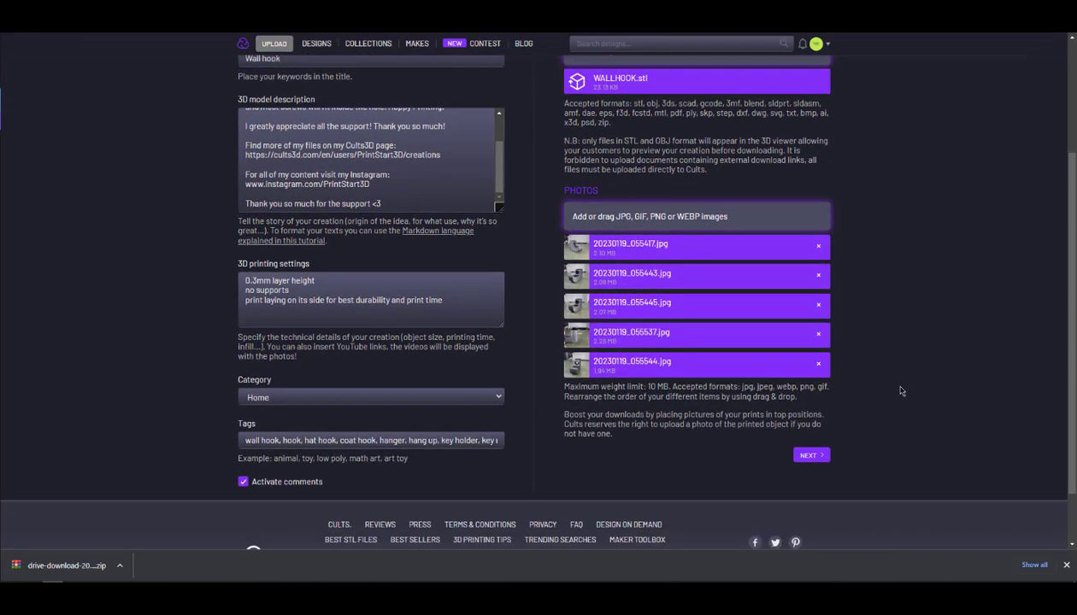
scroll(821, 453, "up", 1)
scroll(814, 462, "down", 1)
Step: Continue to the sharing settings and enter a price of 0.65
left_click(810, 455)
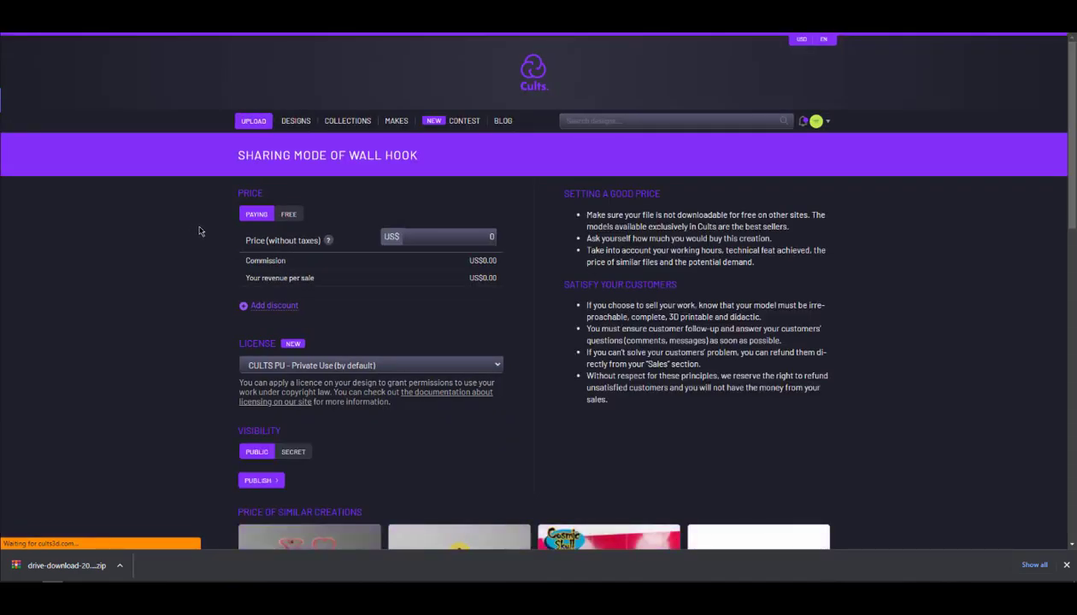
scroll(199, 231, "down", 2)
scroll(199, 230, "up", 2)
type("0.65")
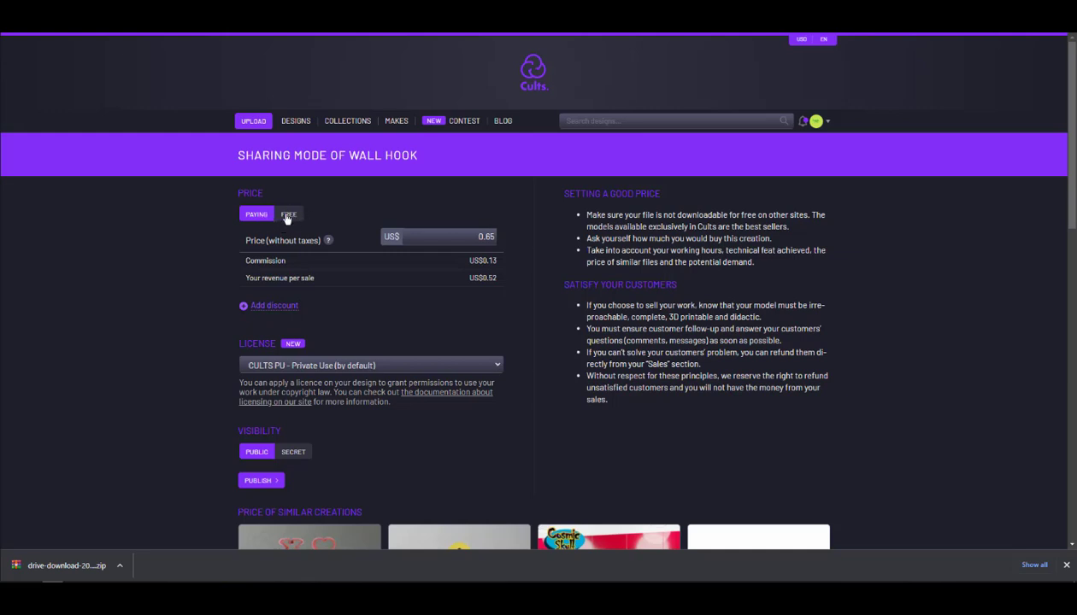
Step: Read the pricing advice, licence heading, and commission and revenue per sale figures
left_click_drag(238, 191, 554, 443)
left_click(549, 447)
left_click_drag(239, 343, 330, 345)
left_click(334, 347)
left_click_drag(581, 208, 819, 269)
left_click_drag(579, 301, 800, 413)
left_click(811, 433)
left_click_drag(461, 257, 454, 282)
left_click(498, 272)
left_click(454, 282)
Step: Open and cancel the discount options, then set the price to Free
left_click(257, 308)
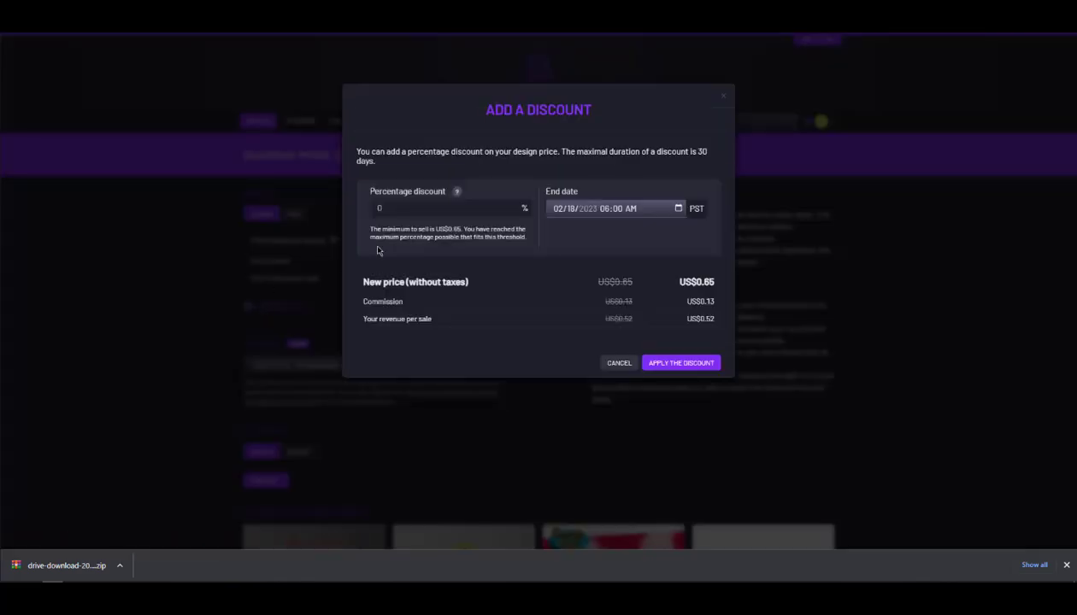
left_click(627, 368)
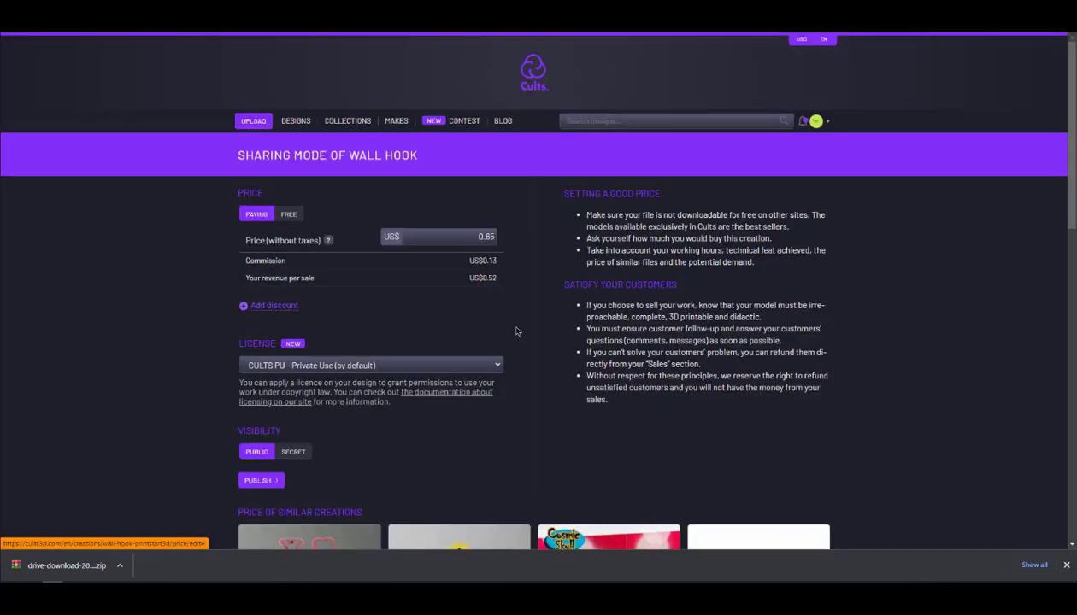
left_click(288, 216)
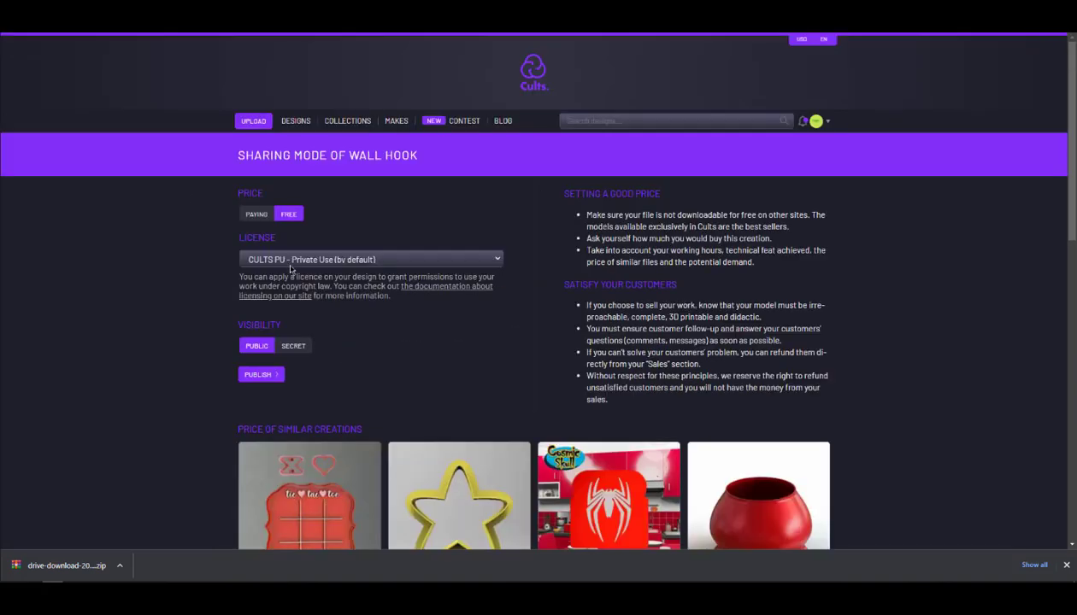
Step: Choose the CC BY-NC - Attribution - Non commercial licence and publish the design publicly
left_click(290, 266)
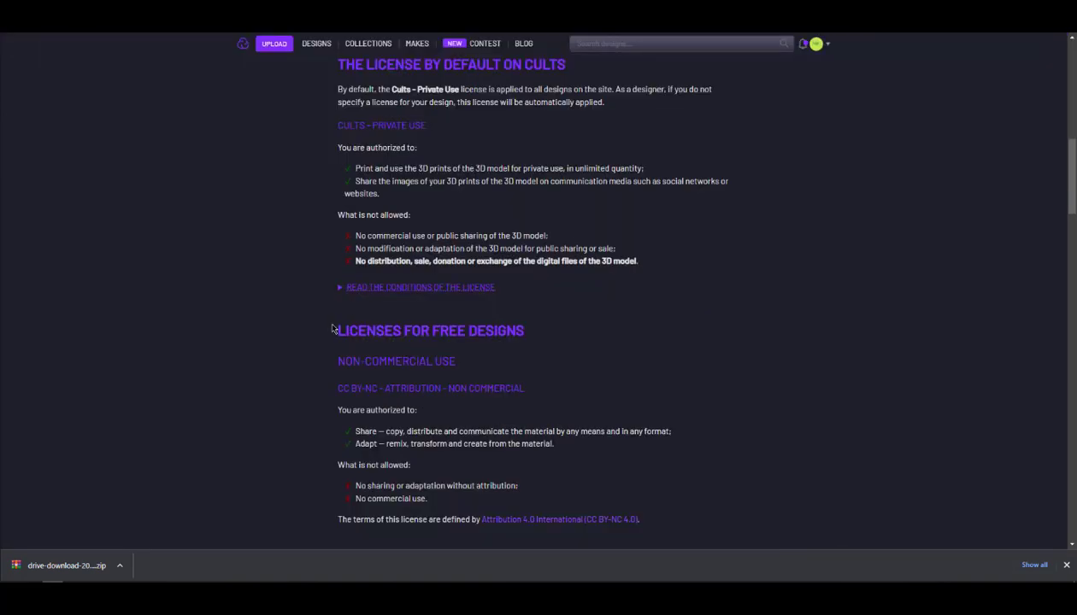
scroll(333, 328, "down", 1)
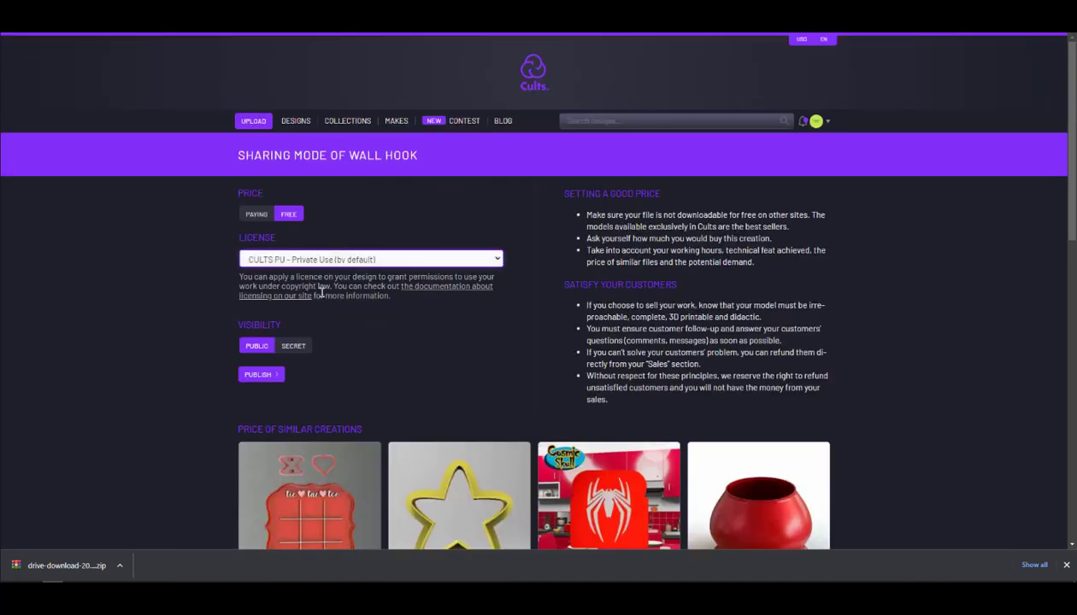
left_click(335, 261)
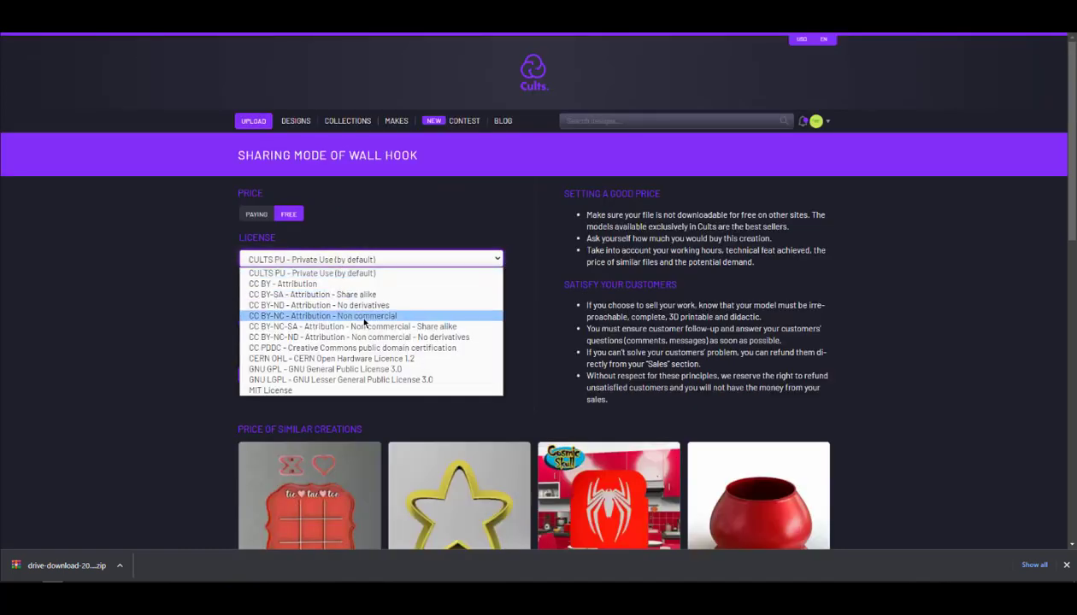
left_click(364, 316)
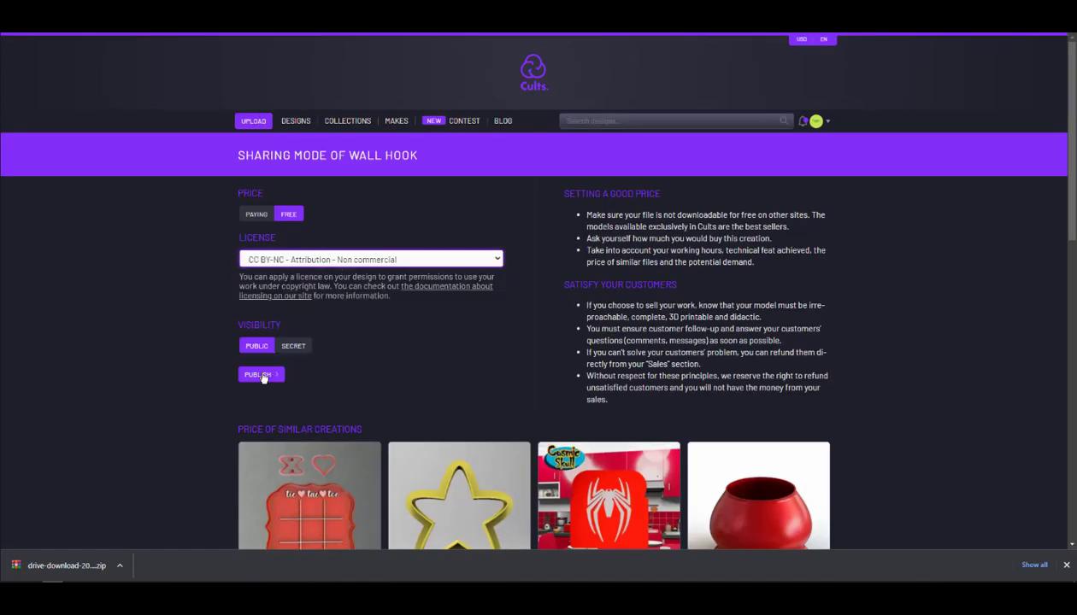
scroll(201, 358, "down", 1)
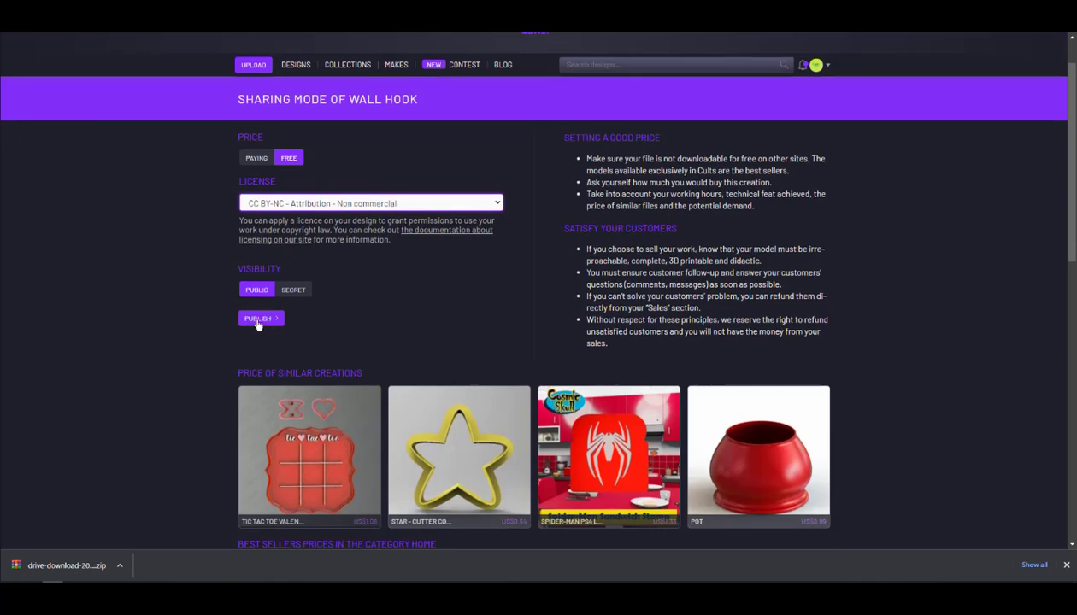
left_click(257, 320)
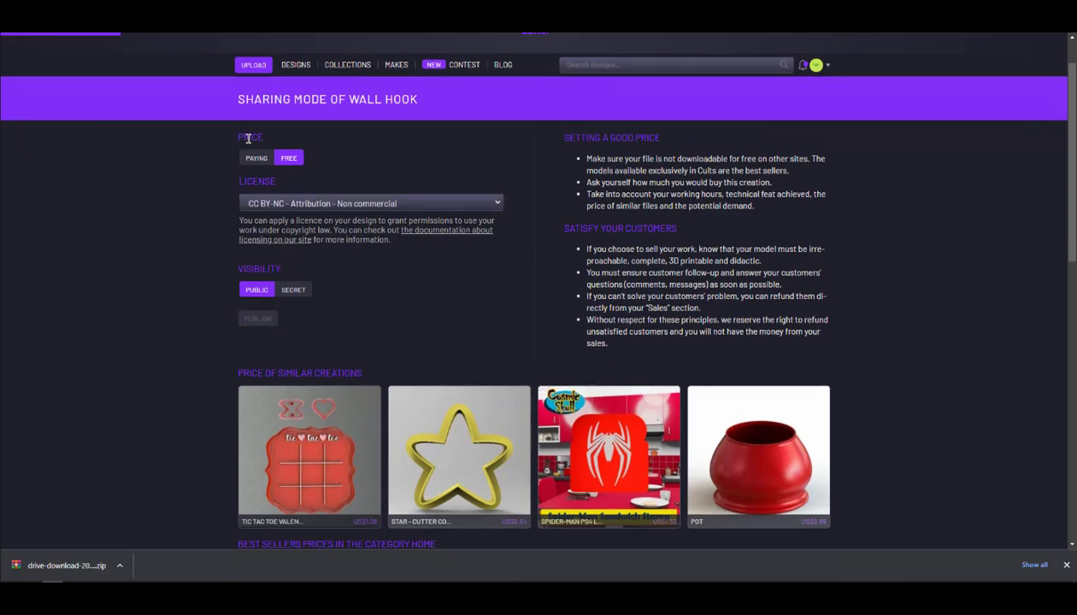
Step: Enlarge and close a product photo, then read the published description and printing settings
scroll(252, 236, "down", 2)
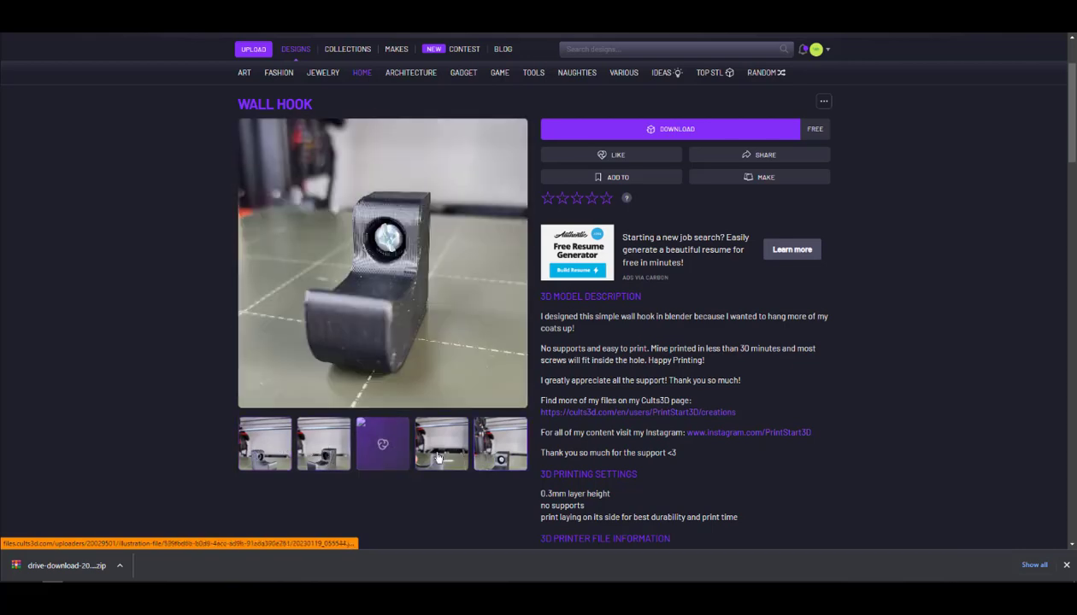
left_click(318, 299)
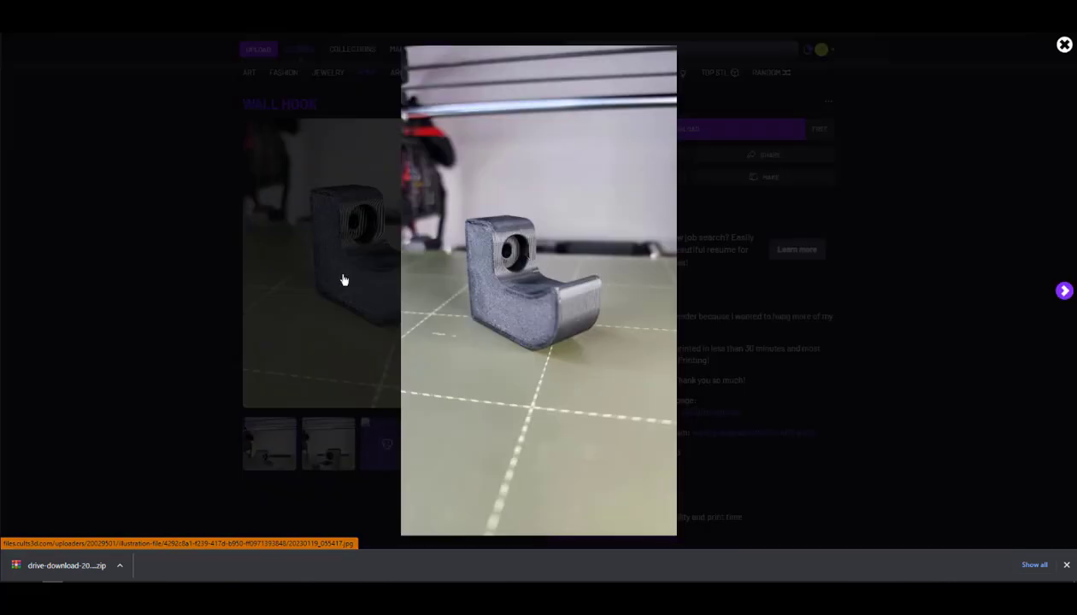
left_click(233, 307)
scroll(812, 346, "down", 2)
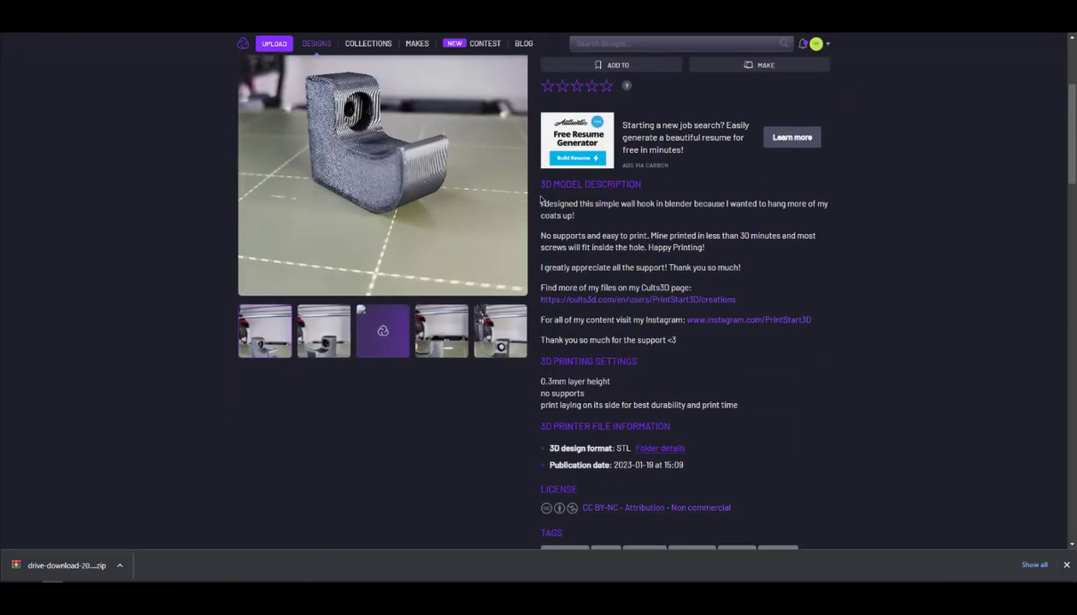
left_click_drag(547, 203, 872, 363)
left_click(855, 368)
scroll(856, 367, "down", 1)
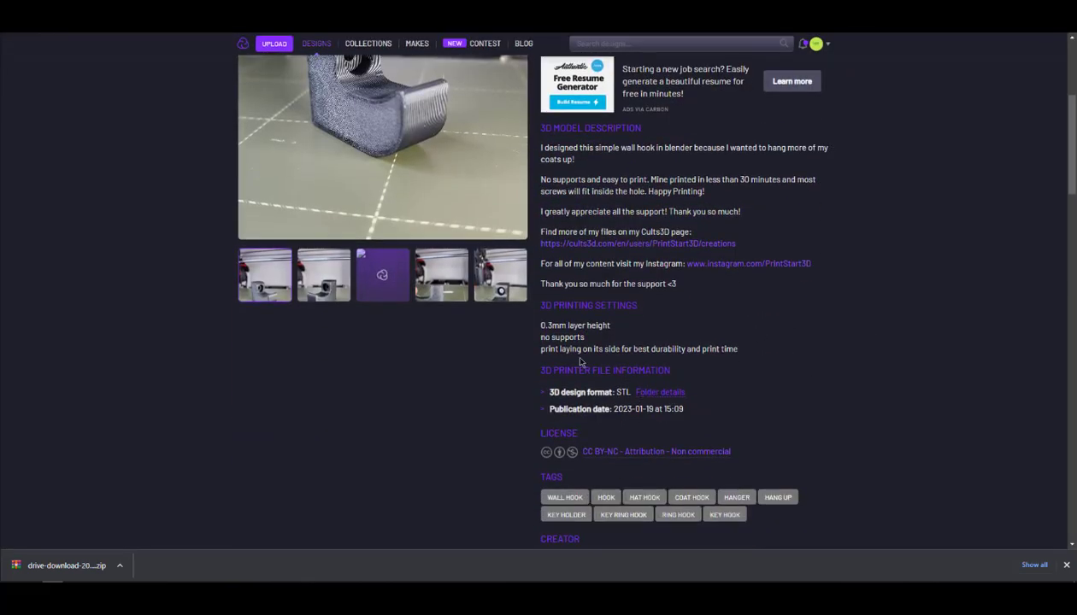
left_click_drag(533, 316, 759, 358)
left_click(760, 359)
scroll(764, 363, "down", 5)
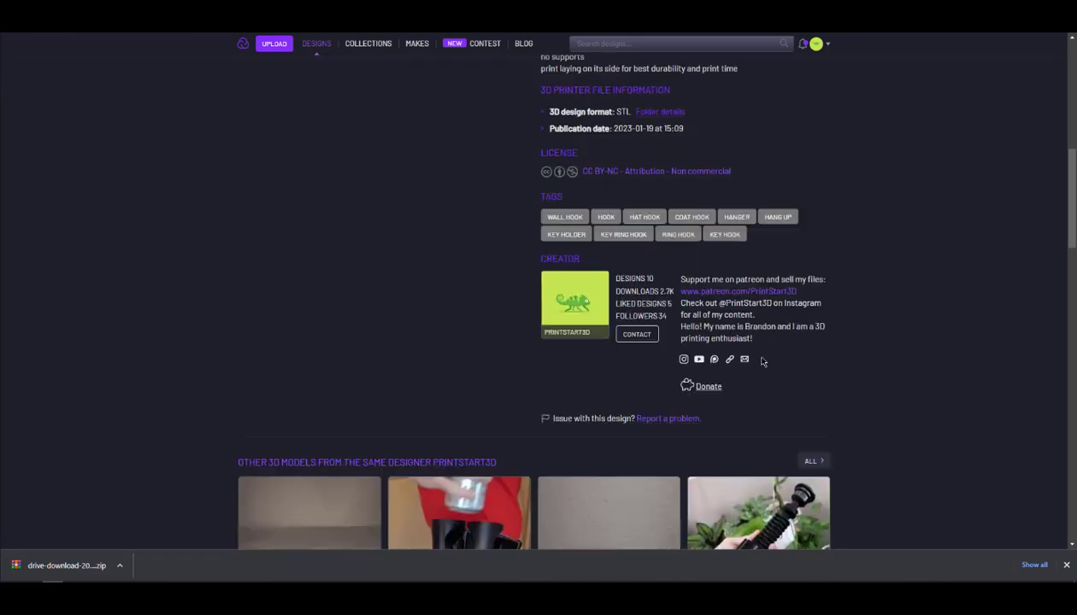
Step: Scroll through the creator's 3D models grid to confirm Wall Hook appears among the 10 designs
scroll(763, 362, "up", 15)
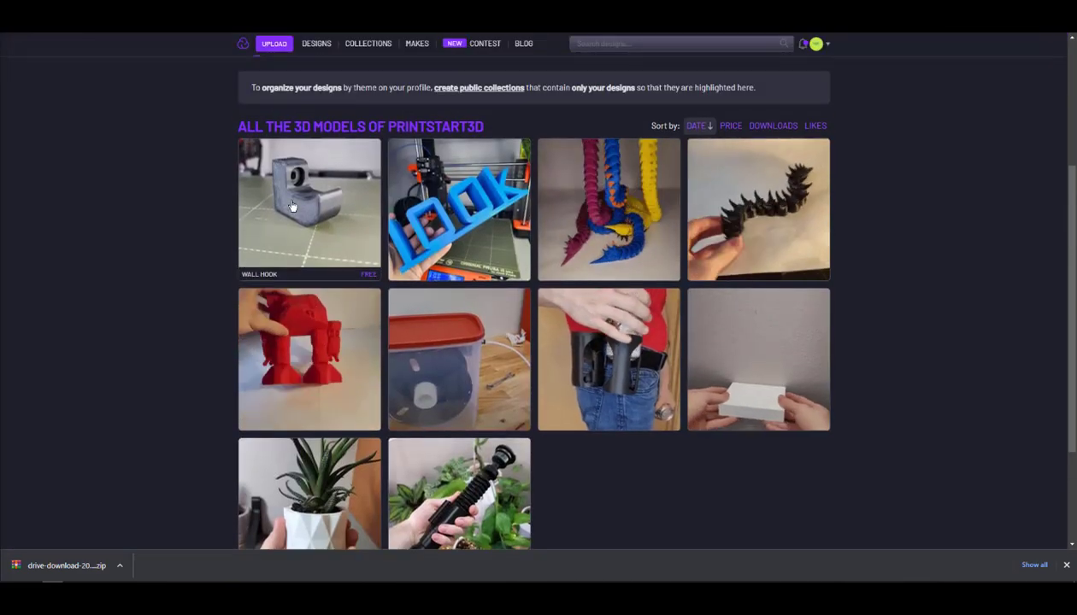
scroll(481, 377, "down", 2)
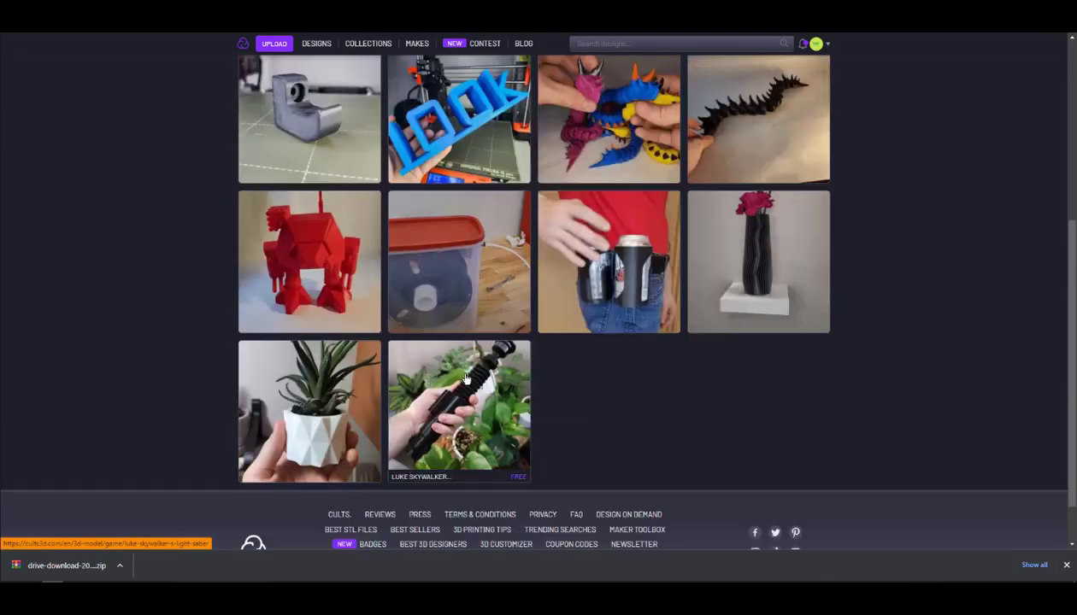
scroll(467, 378, "up", 5)
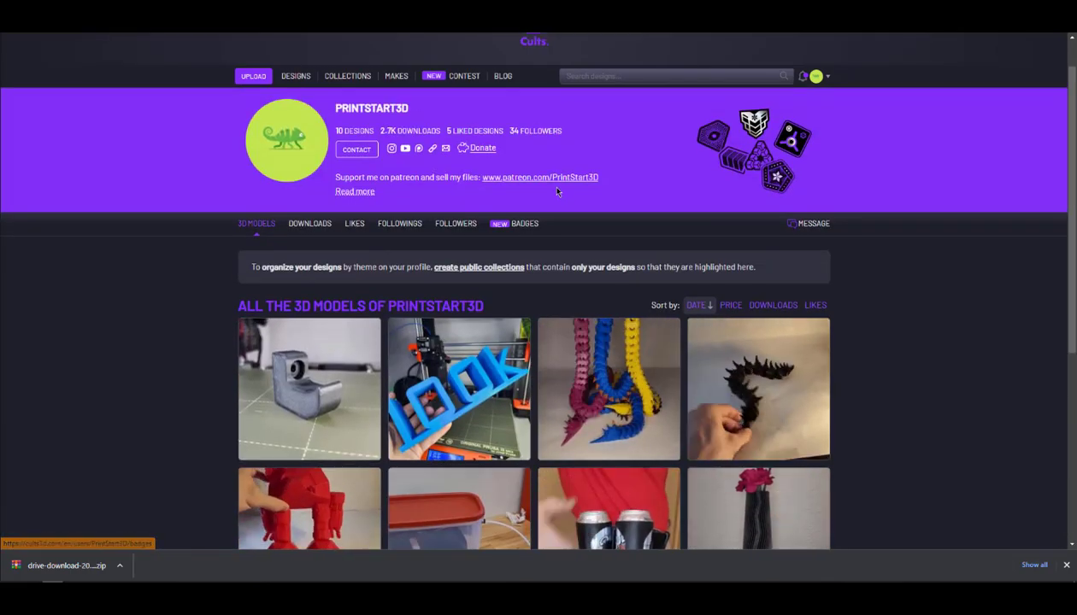
scroll(557, 192, "up", 1)
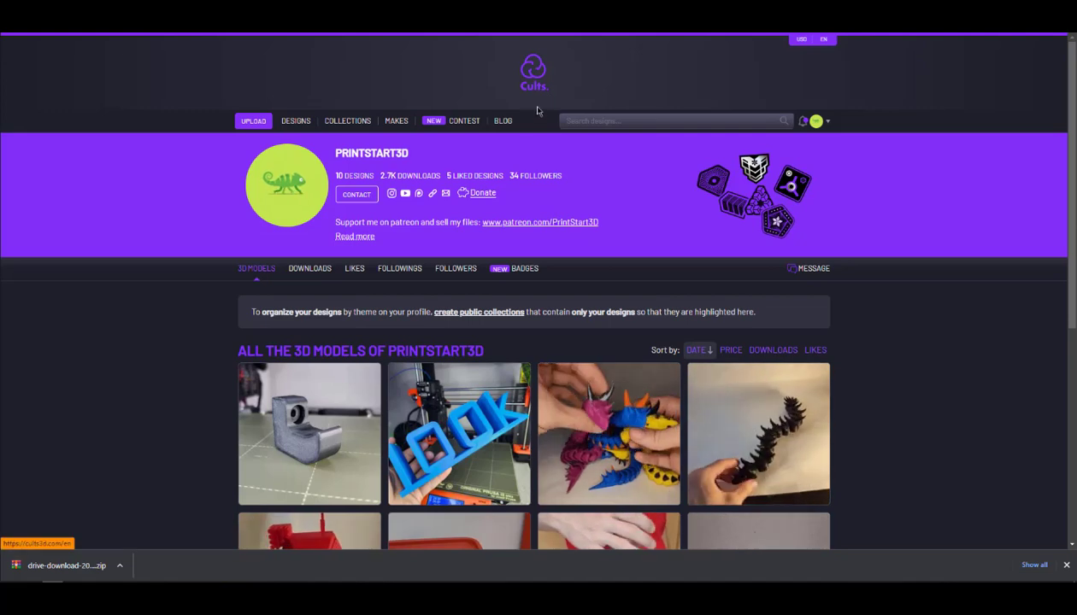